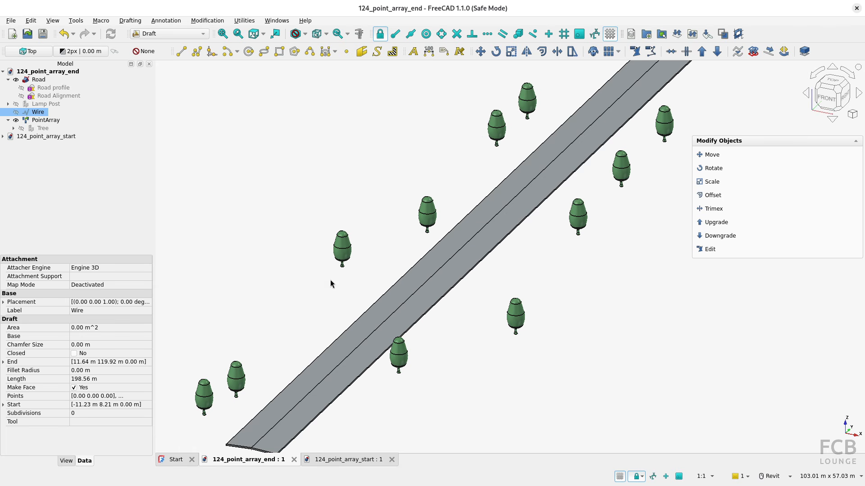
Edit the Wire: move its end node across the road and another node closer to the road edge, recompute the document, and end editing.
left_click(312, 401)
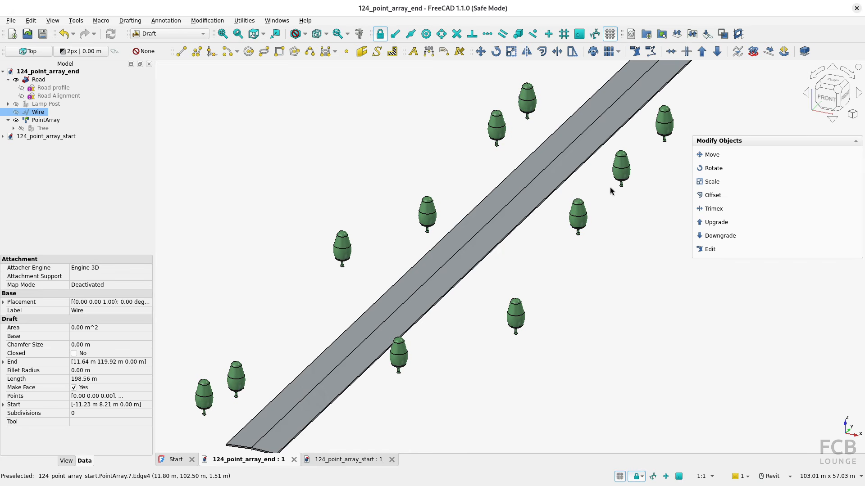
double_click(39, 112)
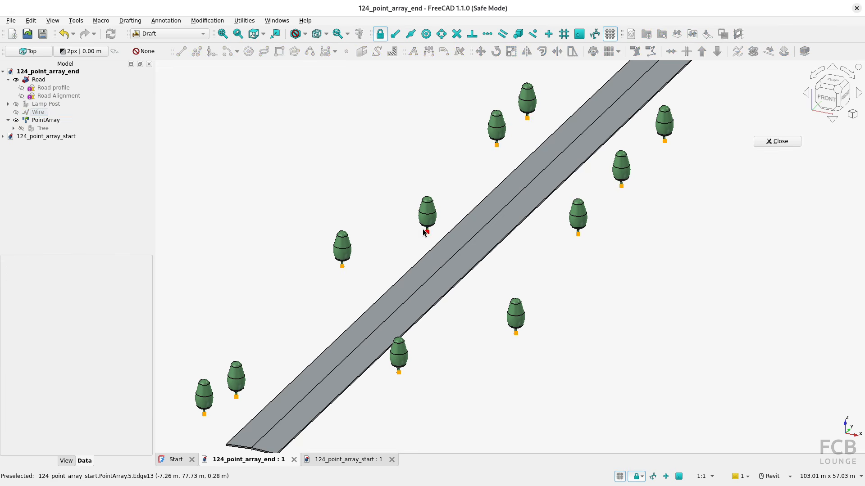
left_click(664, 141)
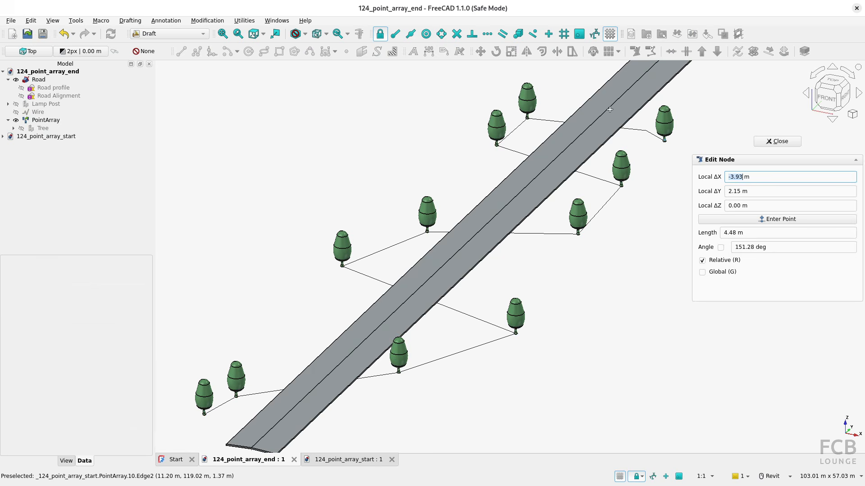
left_click(577, 88)
left_click(343, 266)
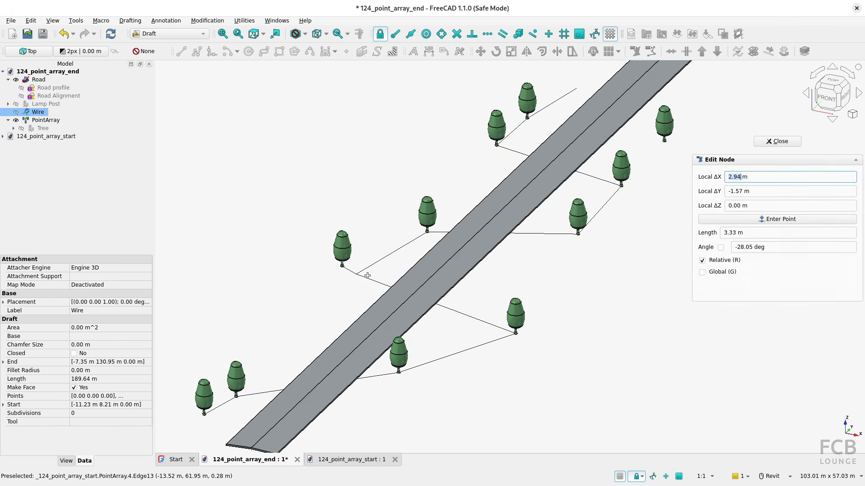
left_click(384, 283)
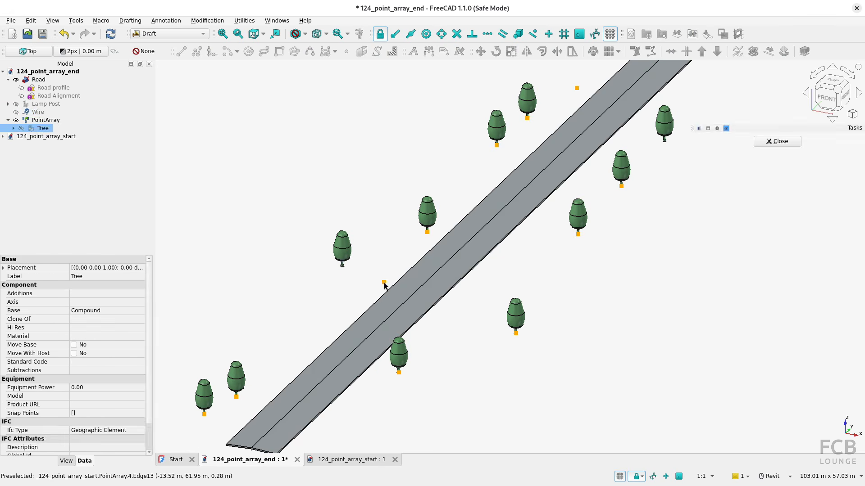
left_click(111, 33)
left_click(771, 143)
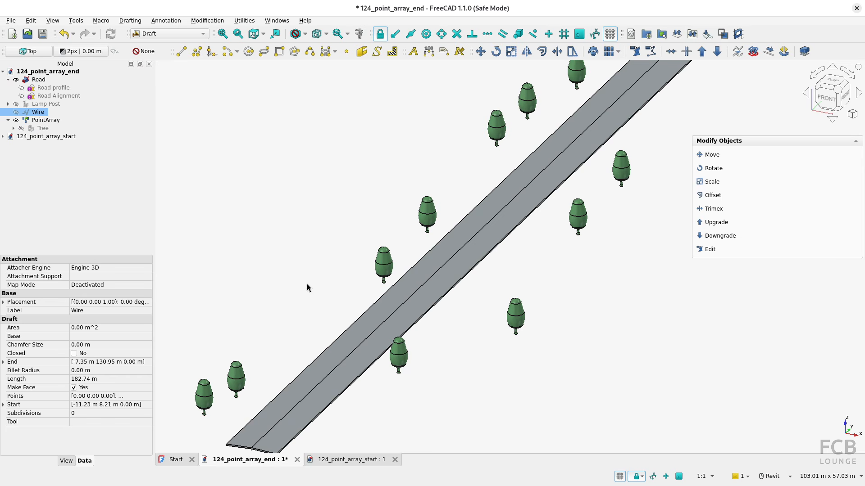
Close the 124_point_array_end document without saving its changes.
left_click(296, 460)
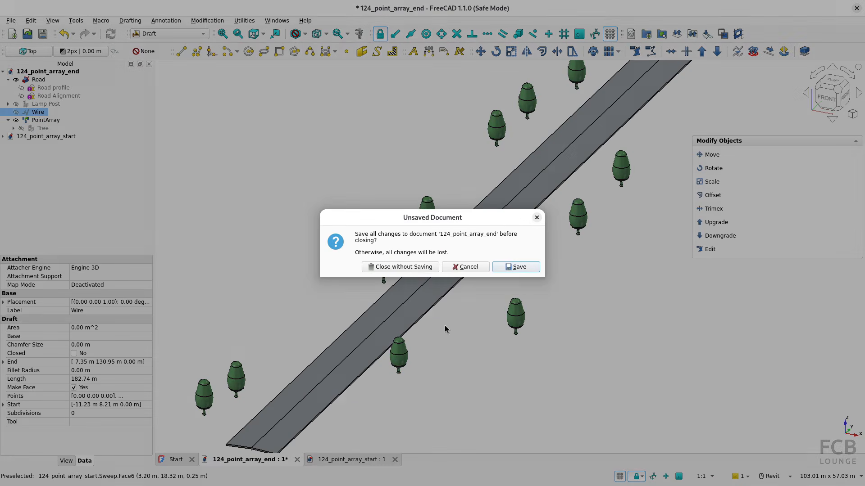
left_click(381, 269)
scroll(464, 318, "down", 2)
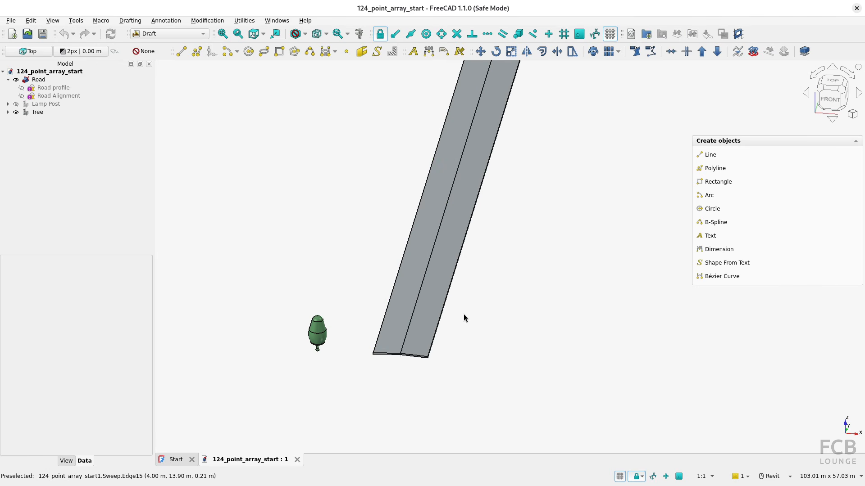
Examine the road and the single Tree object in the start document.
scroll(402, 330, "down", 5)
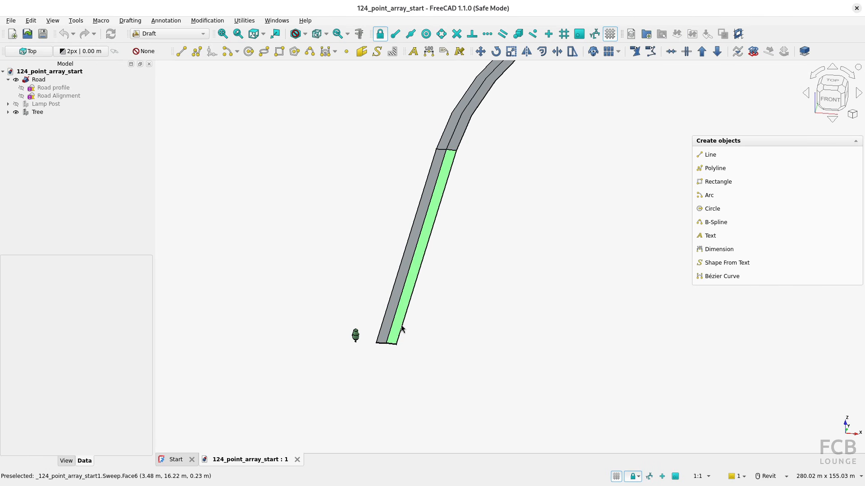
scroll(393, 334, "up", 6)
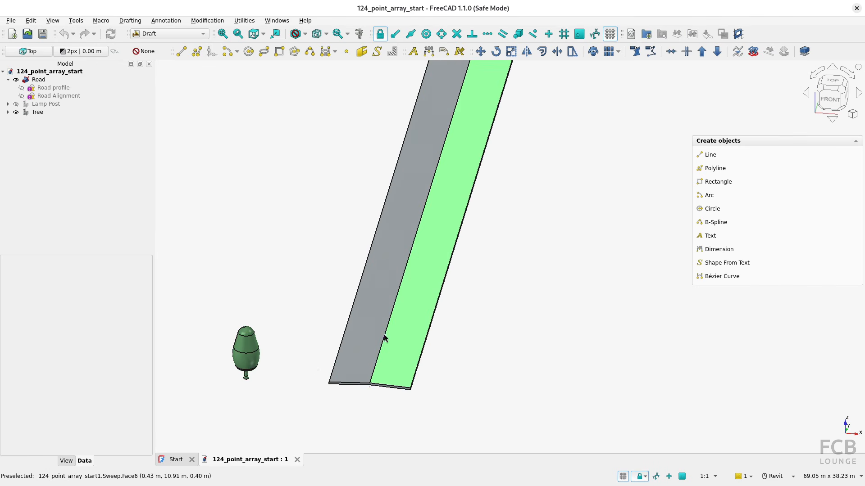
left_click(246, 367)
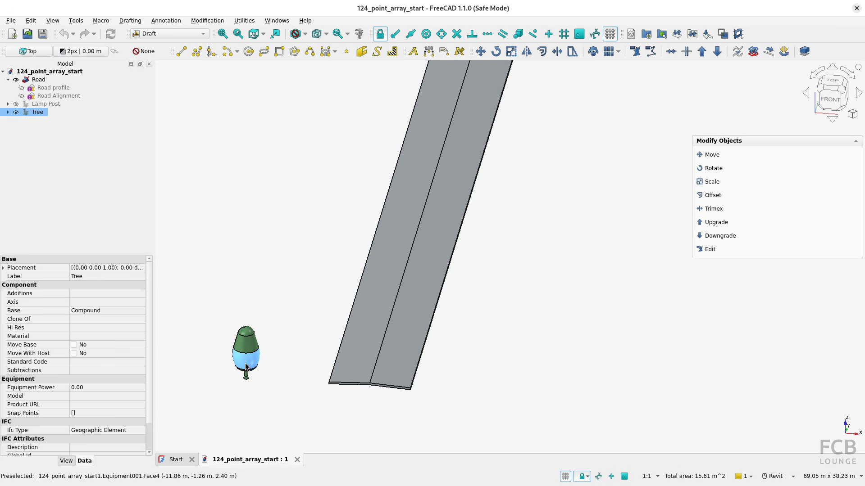
left_click(43, 114)
left_click(279, 317)
scroll(279, 317, "down", 2)
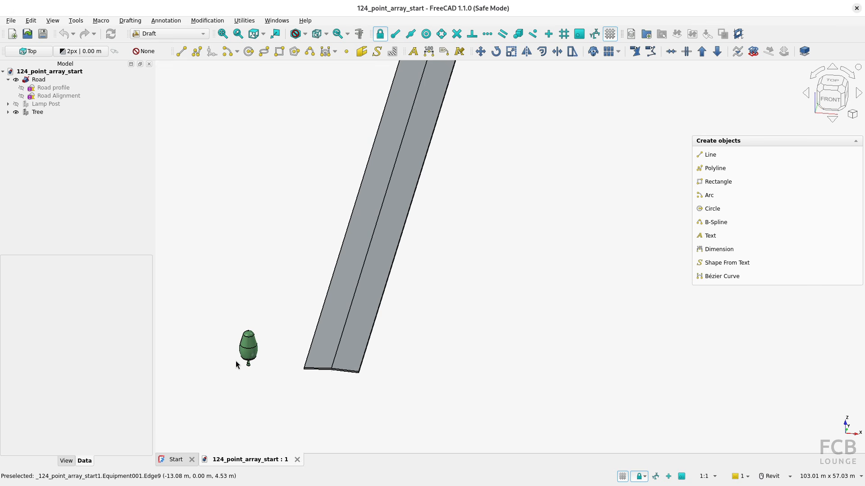
From the top view, start a Draft polyline near the tree with two points left of the road and four on its right side.
left_click(828, 82)
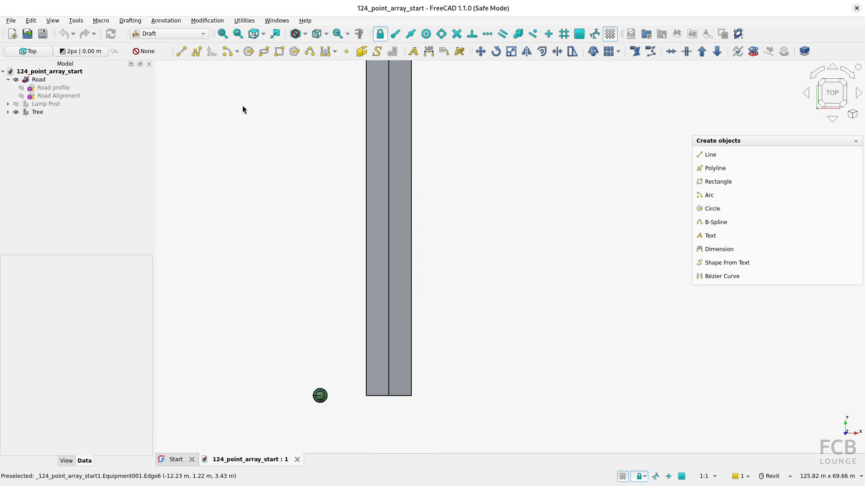
left_click(197, 52)
left_click(318, 359)
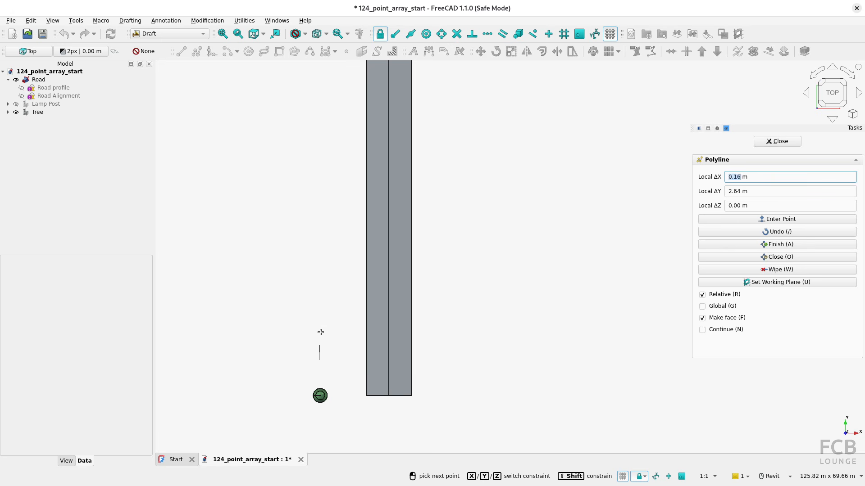
left_click(316, 293)
left_click(449, 249)
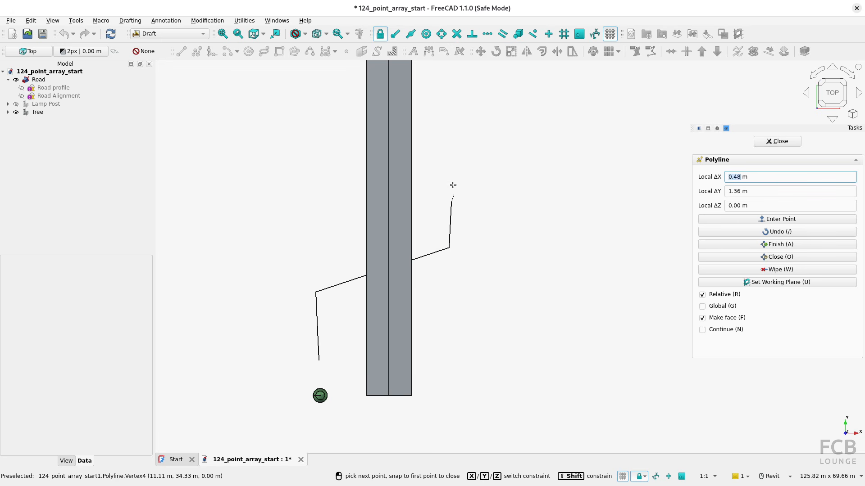
left_click(435, 176)
left_click(458, 133)
Continue the polyline up the road with three points on the left, four on the right and two on the left, leaving it open, about 172 m long.
middle_click_drag(473, 115, 475, 227)
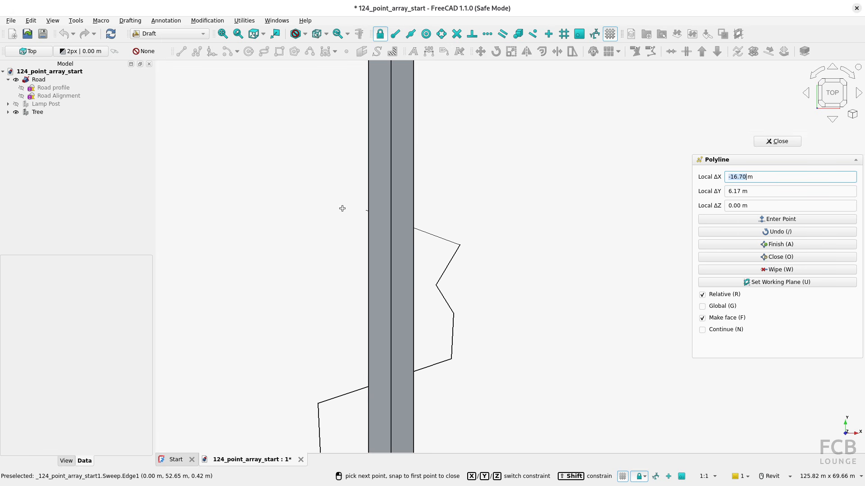
left_click(334, 209)
left_click(347, 136)
left_click(318, 105)
middle_click_drag(339, 93, 321, 177)
left_click(435, 169)
left_click(440, 101)
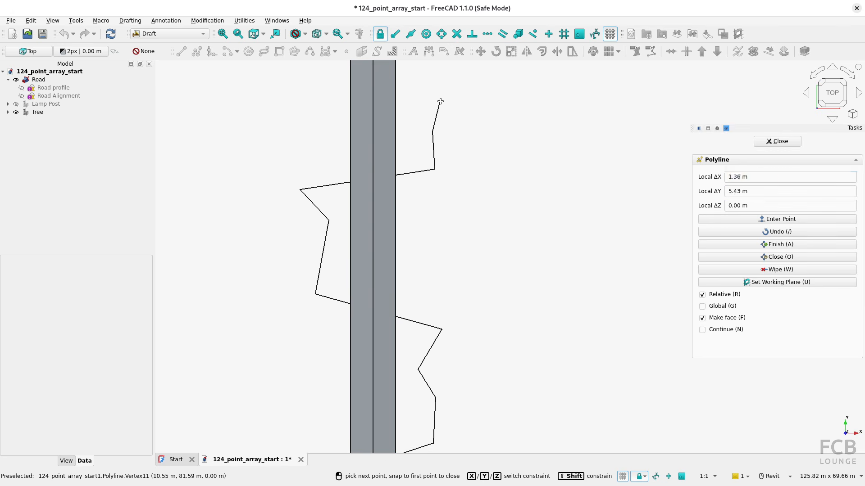
middle_click_drag(440, 100, 475, 221)
left_click(418, 175)
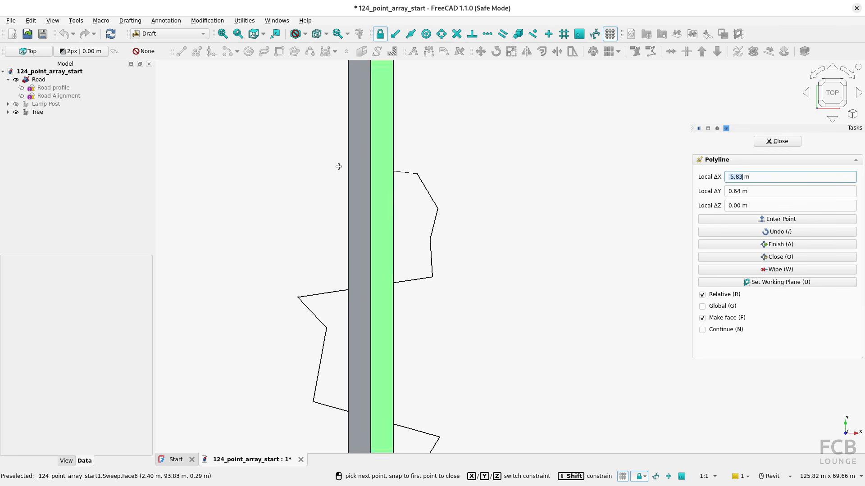
left_click(316, 162)
left_click(309, 124)
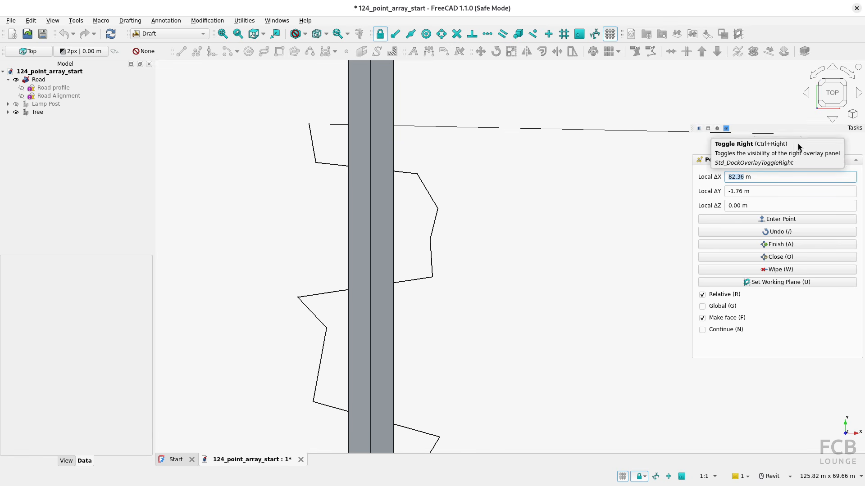
left_click(777, 141)
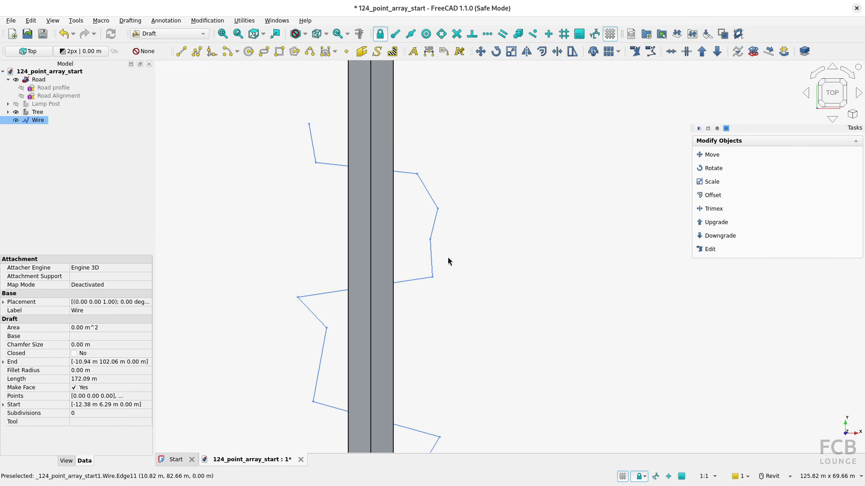
Create a Point Link Array of the Tree using the Wire as the point object.
scroll(450, 324, "down", 2)
middle_click_drag(450, 324, 415, 154)
middle_click_drag(450, 290, 414, 216, "shift")
scroll(391, 274, "down", 2)
middle_click_drag(459, 162, 337, 249)
scroll(338, 249, "up", 2)
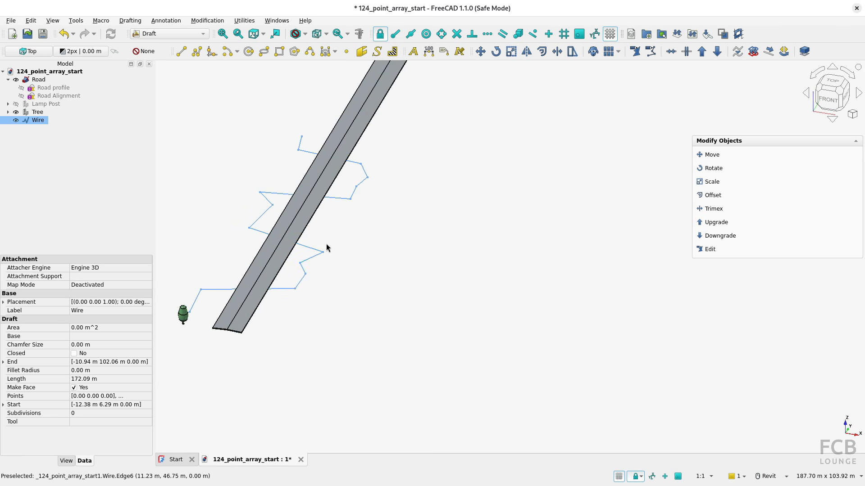
left_click(214, 188)
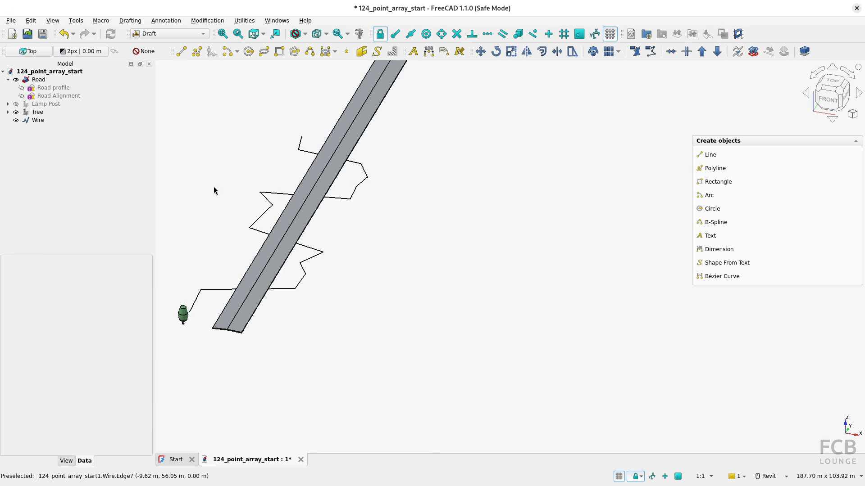
left_click(40, 113)
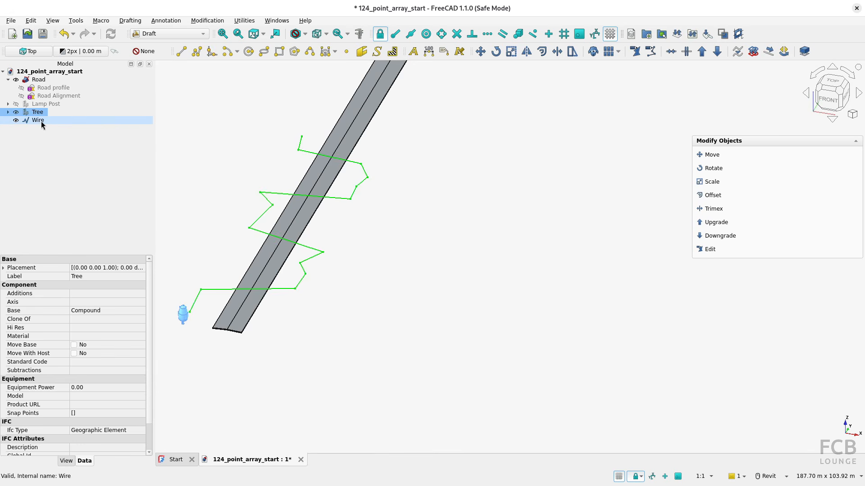
left_click(41, 121, "ctrl")
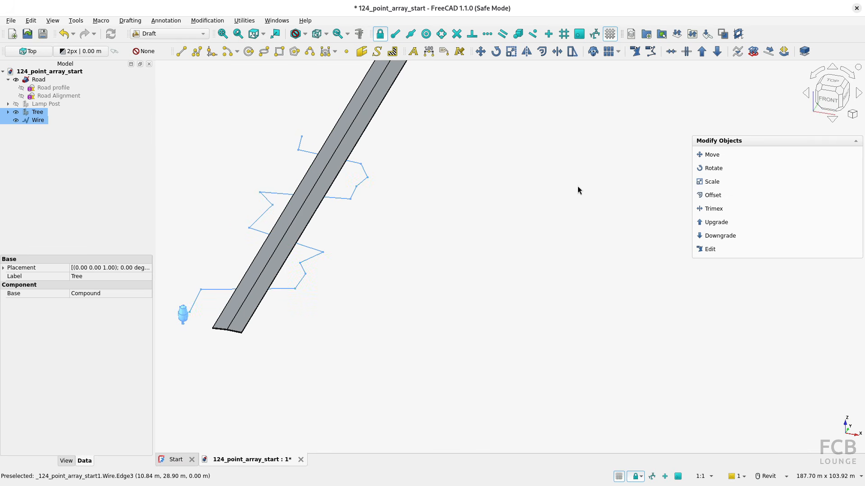
left_click(620, 53)
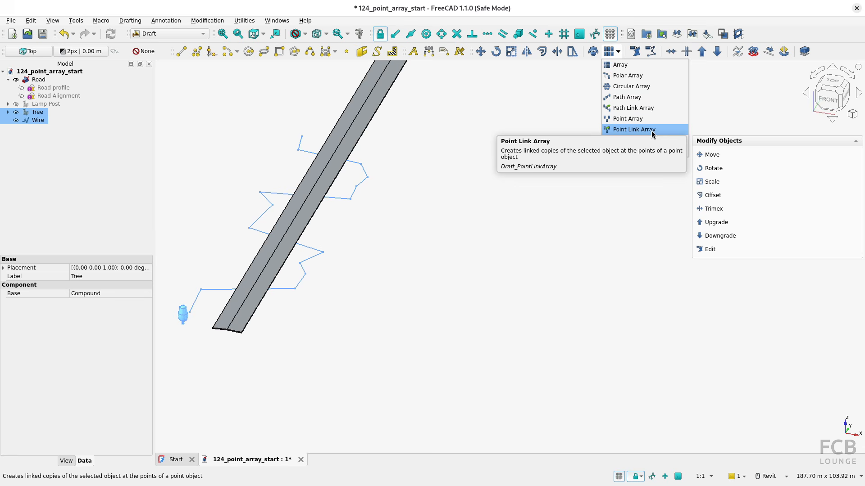
left_click(626, 129)
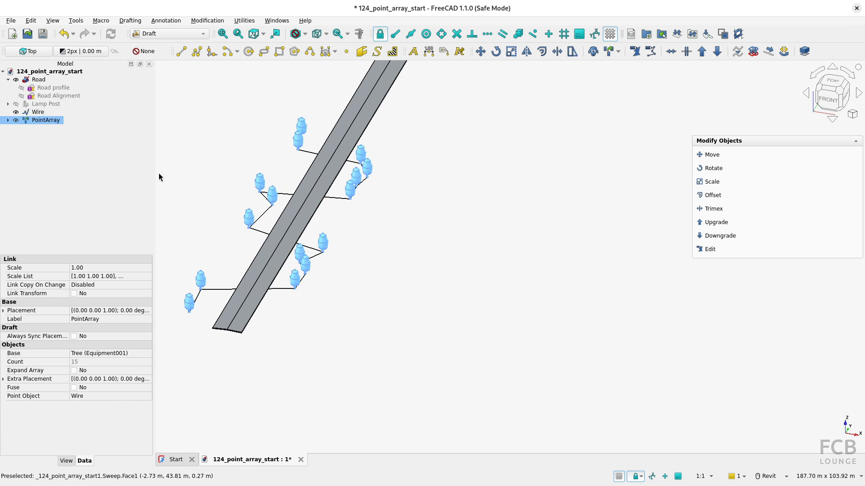
Hide the Wire, expand the PointArray in the model tree and select it to show its properties.
left_click(43, 123)
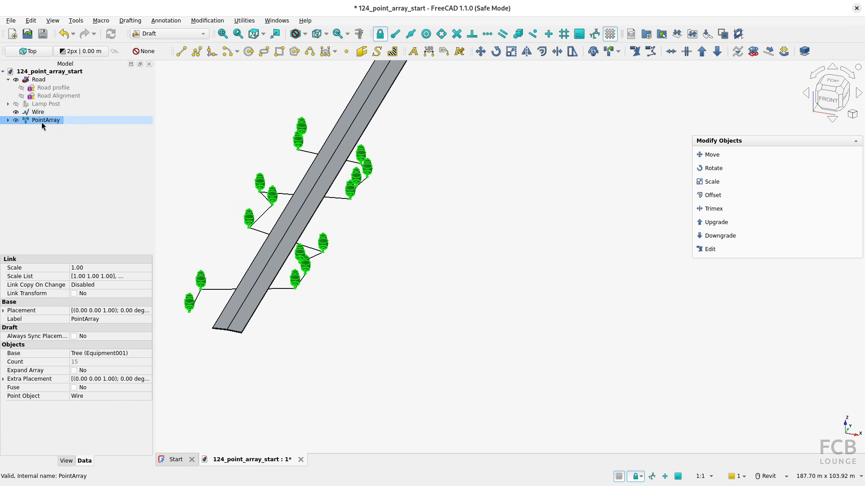
left_click(345, 234)
scroll(345, 234, "up", 2)
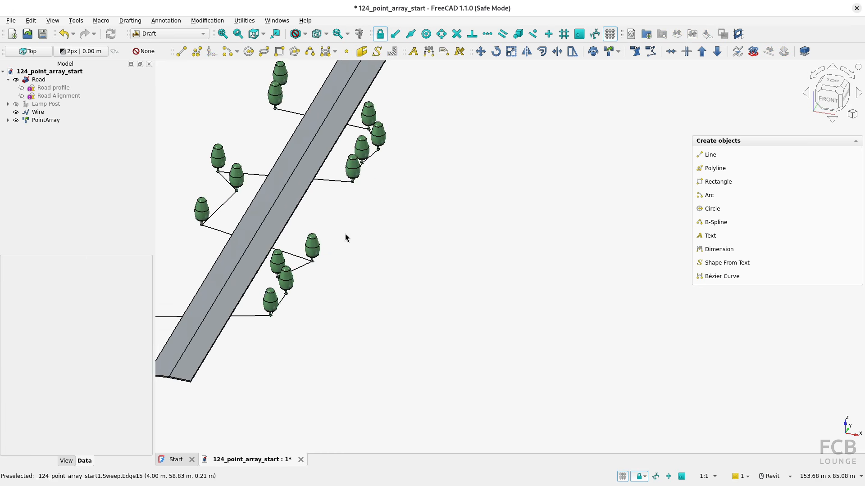
middle_click_drag(345, 234, 491, 230)
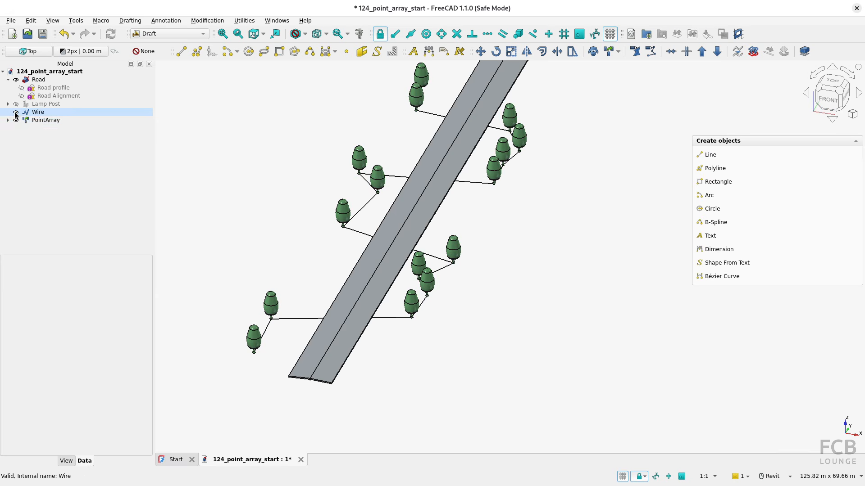
left_click_drag(16, 113, 15, 121)
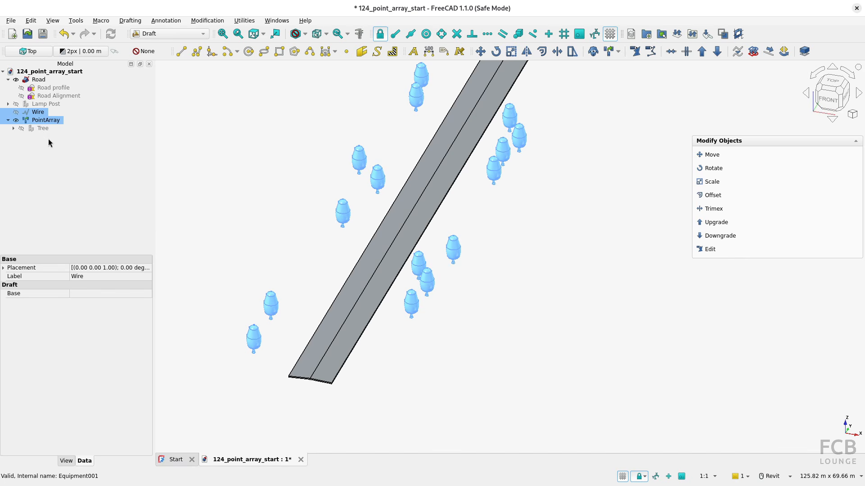
left_click(49, 121)
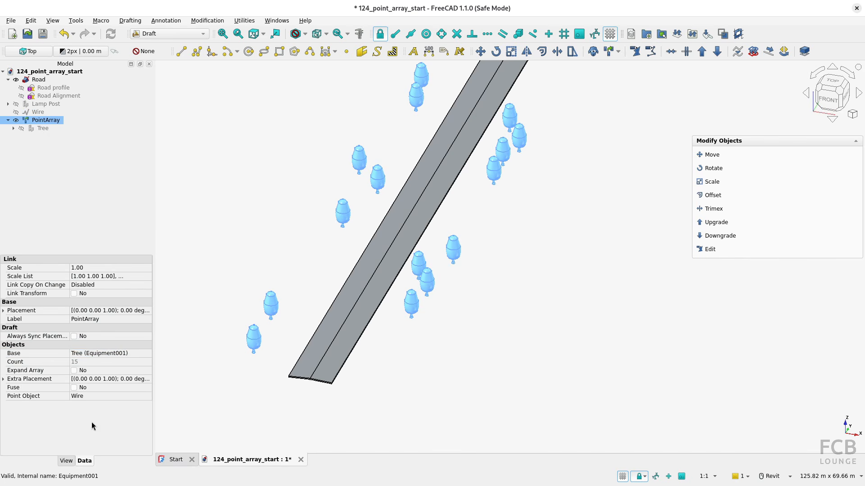
Set the model to the top view, clear the selection and switch to the Sketcher workbench.
left_click(837, 87)
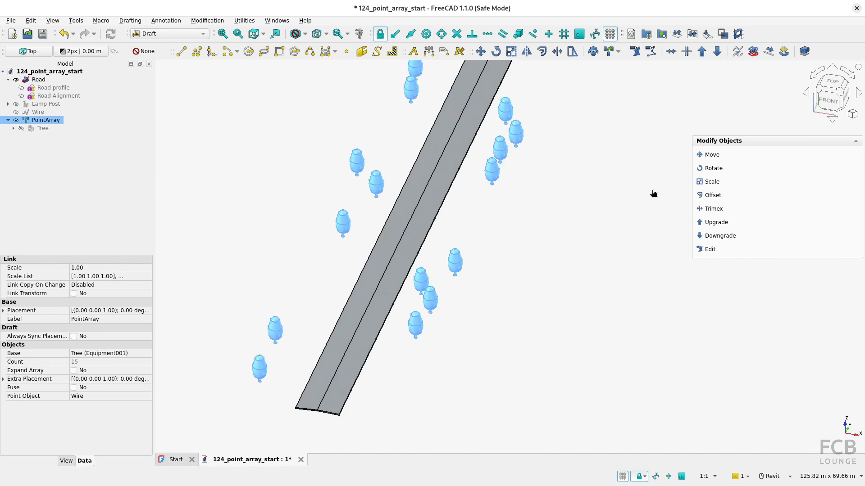
scroll(396, 248, "up", 2)
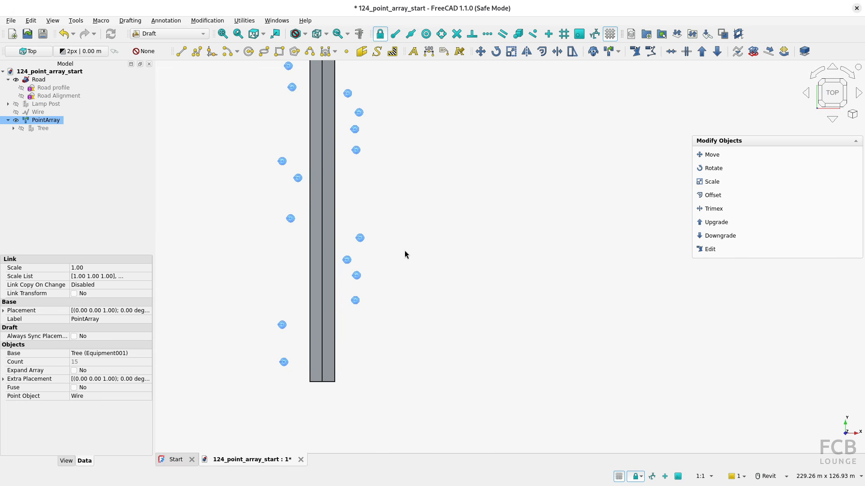
left_click(231, 239)
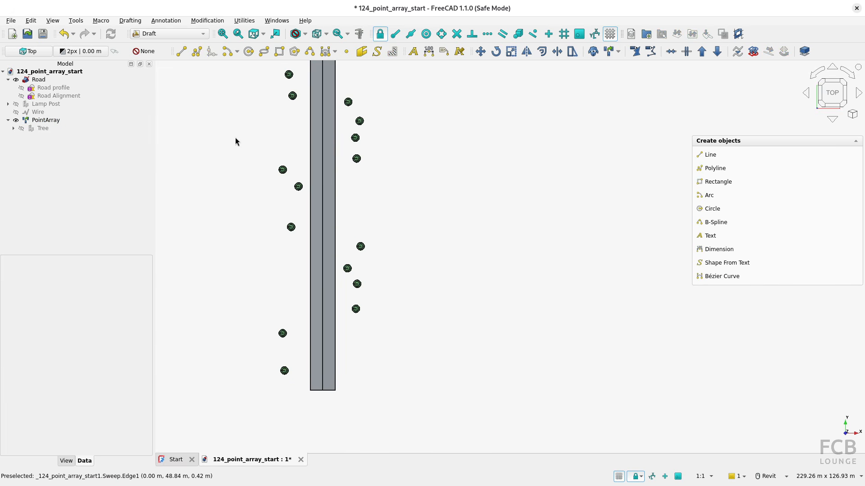
left_click(176, 34)
left_click(151, 121)
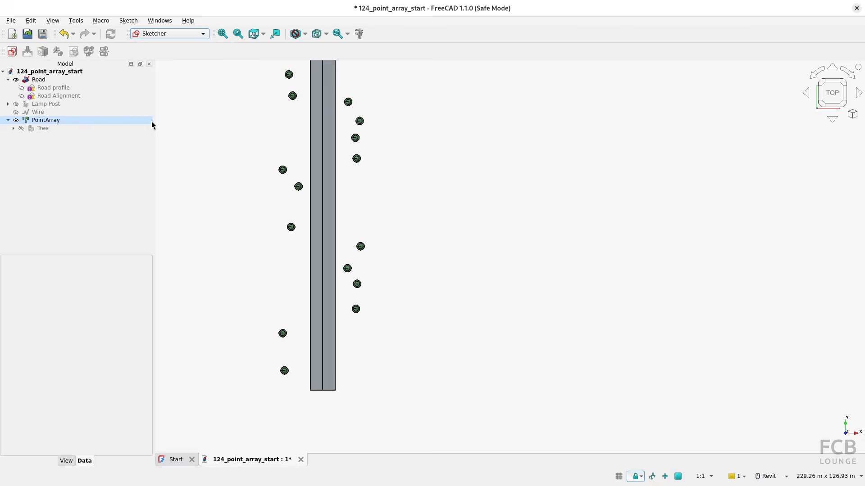
Create a new sketch on the XY-plane and draw a rectangle in the open area to the right of the road.
left_click(12, 51)
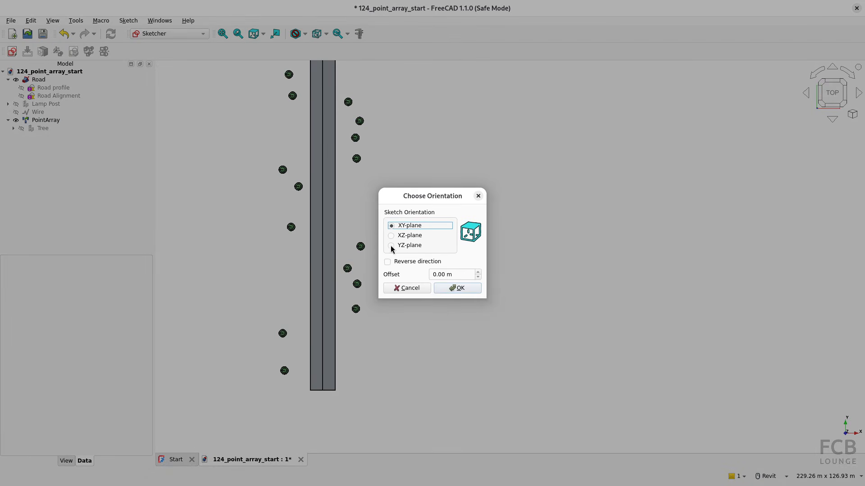
left_click(456, 288)
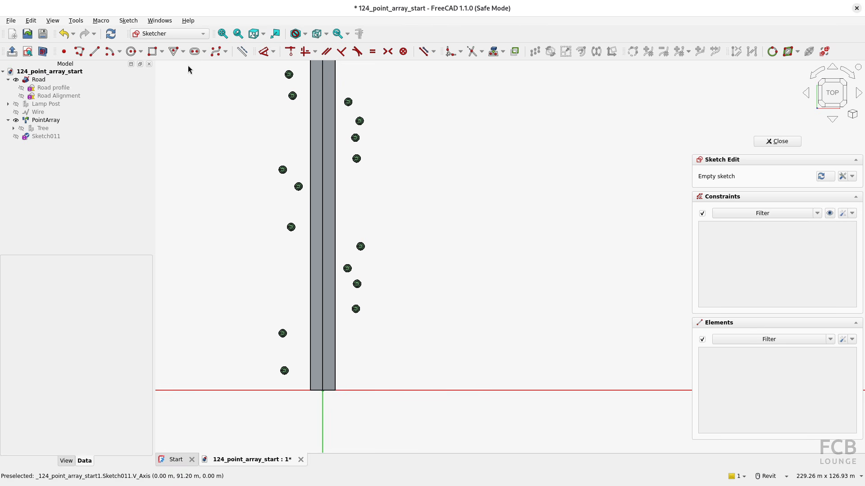
left_click(152, 51)
left_click(445, 247)
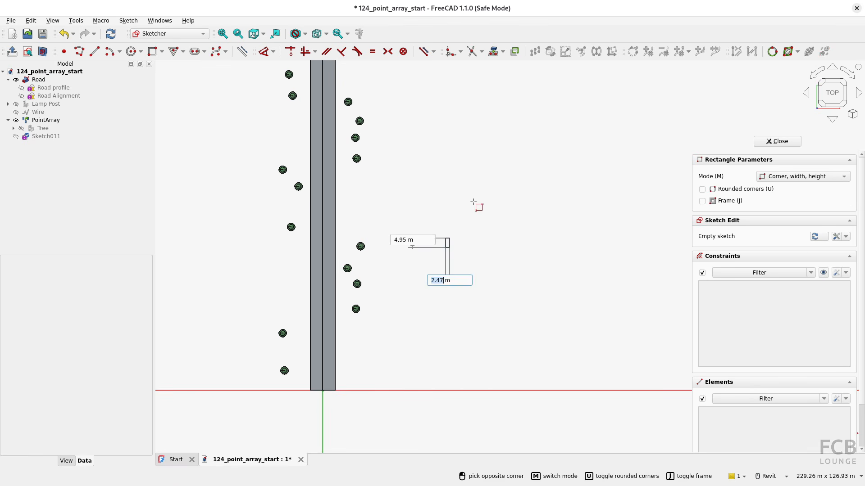
left_click(490, 183)
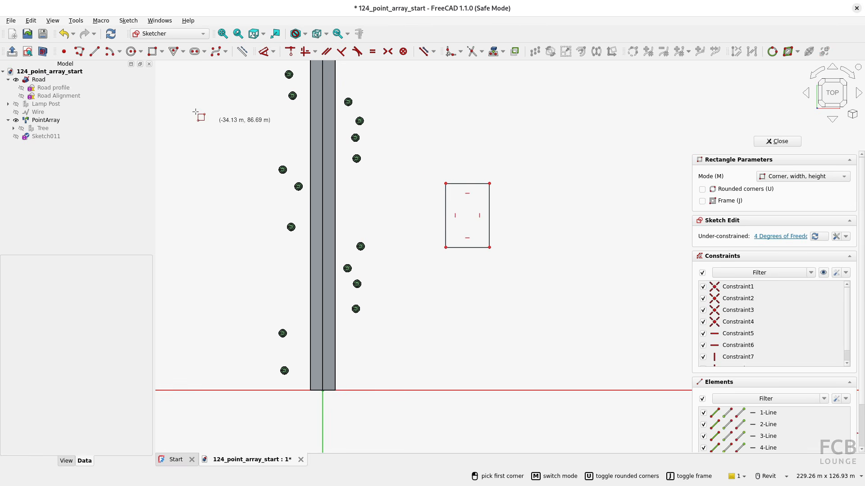
Sketch an open three-segment polyline around the upper and right side of the rectangle, with a first segment about 26 m long.
left_click(79, 51)
left_click(486, 131)
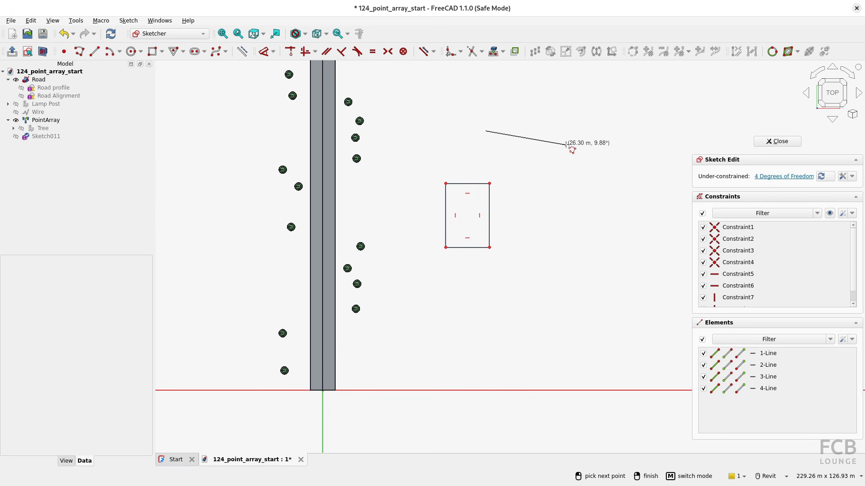
left_click(566, 145)
left_click(569, 205)
left_click(539, 262)
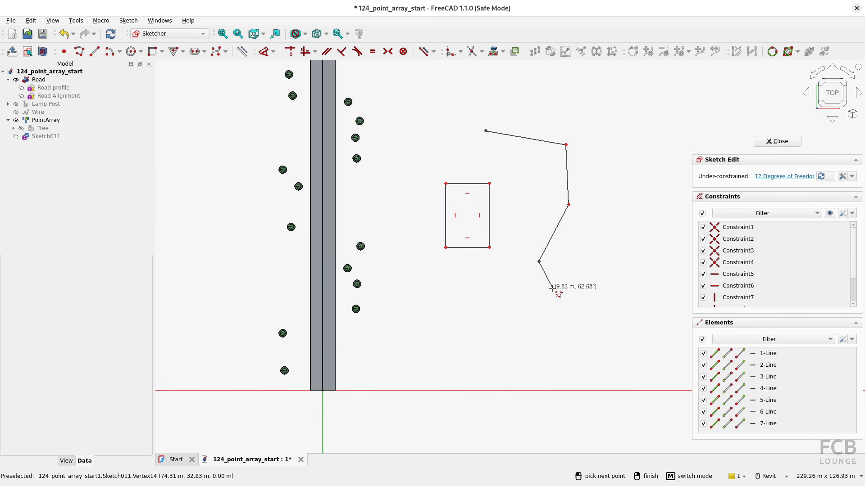
right_click(540, 257)
Add a separate slanted line above the polyline and close the sketch.
left_click(79, 51)
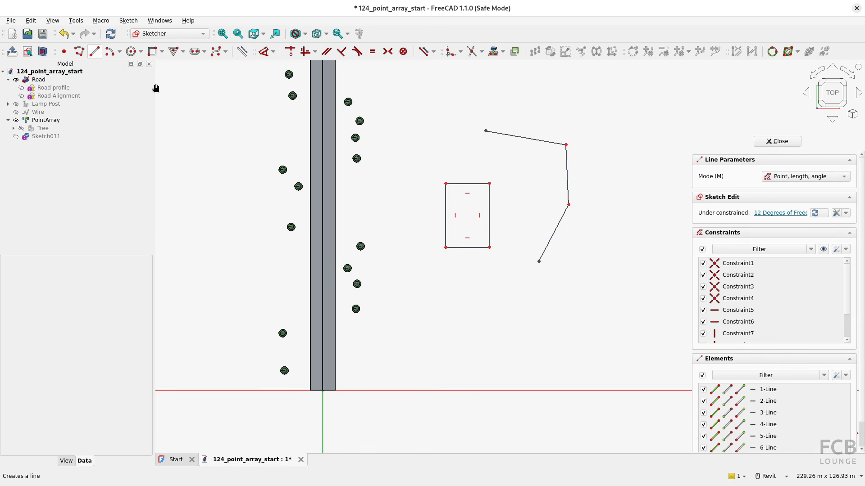
left_click(429, 118)
left_click(485, 75)
right_click(528, 98)
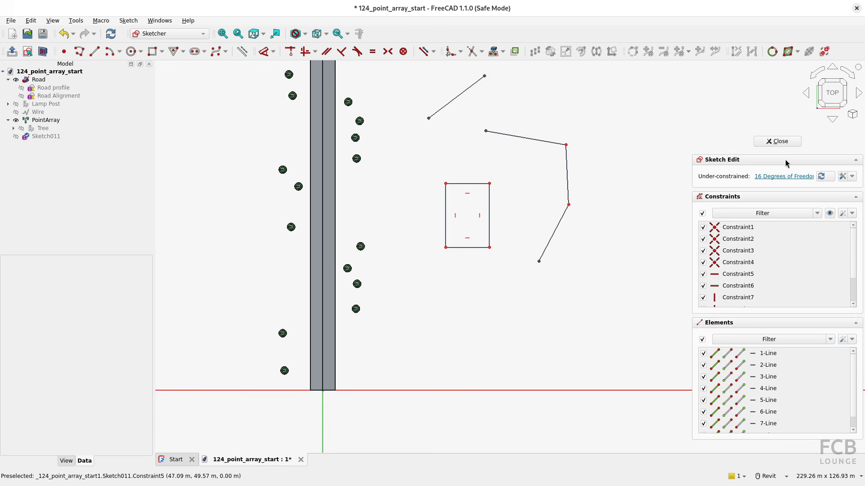
left_click(781, 141)
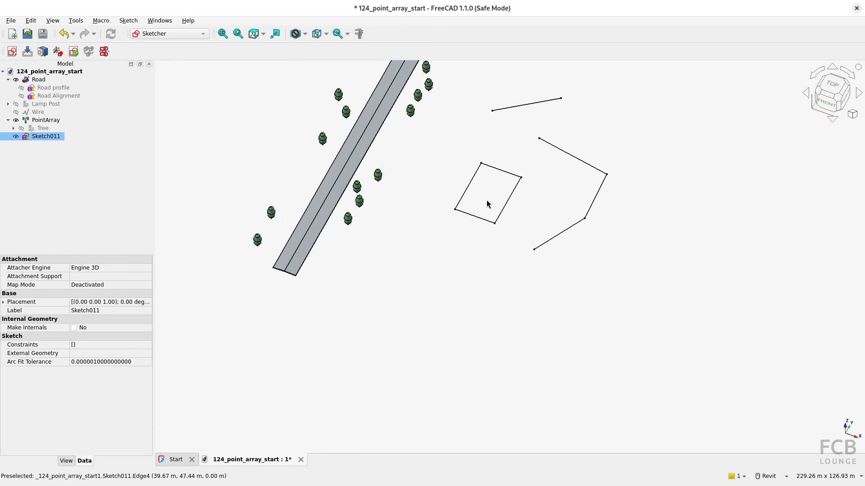
Switch to the Draft workbench and create a Point Link Array of the Tree using Sketch011 as the point object.
left_click(44, 128)
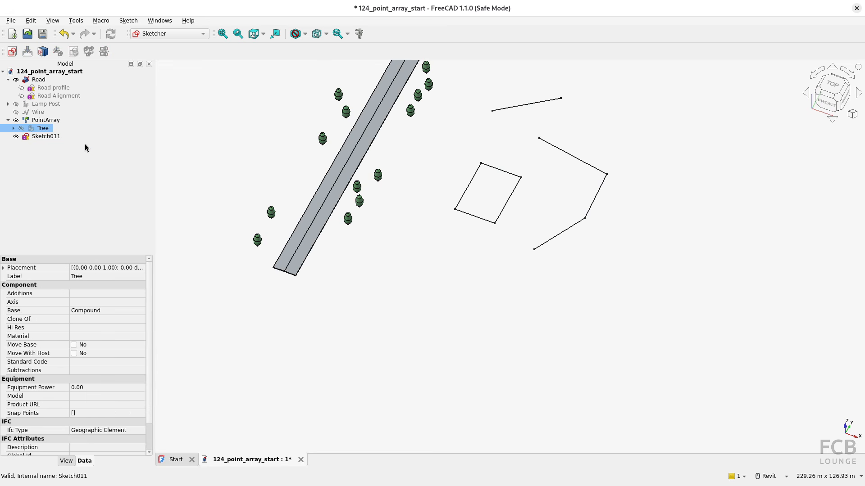
left_click(52, 137, "ctrl")
left_click(169, 34)
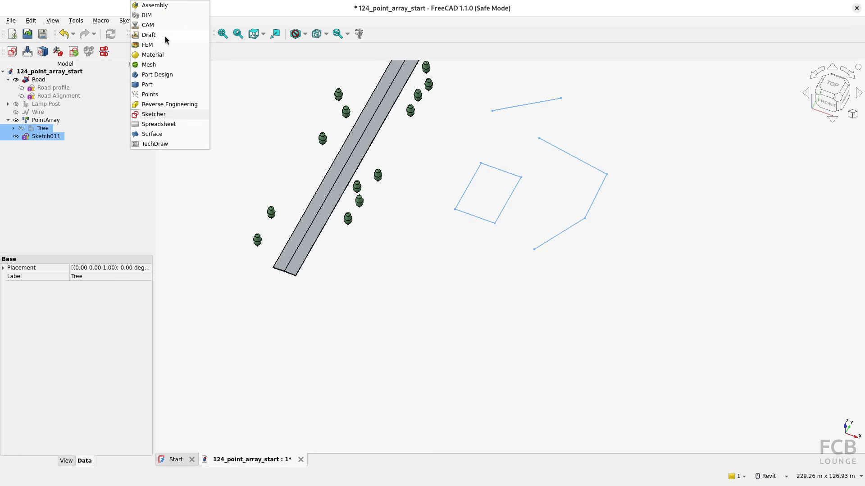
left_click(148, 35)
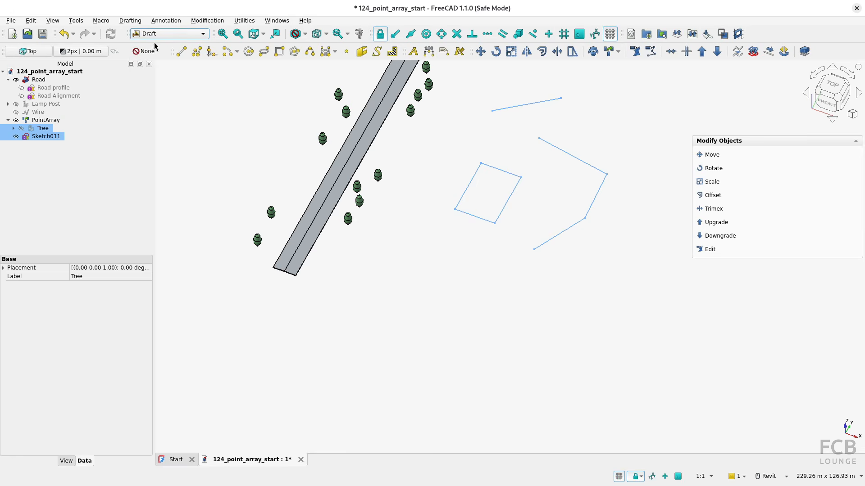
left_click(610, 53)
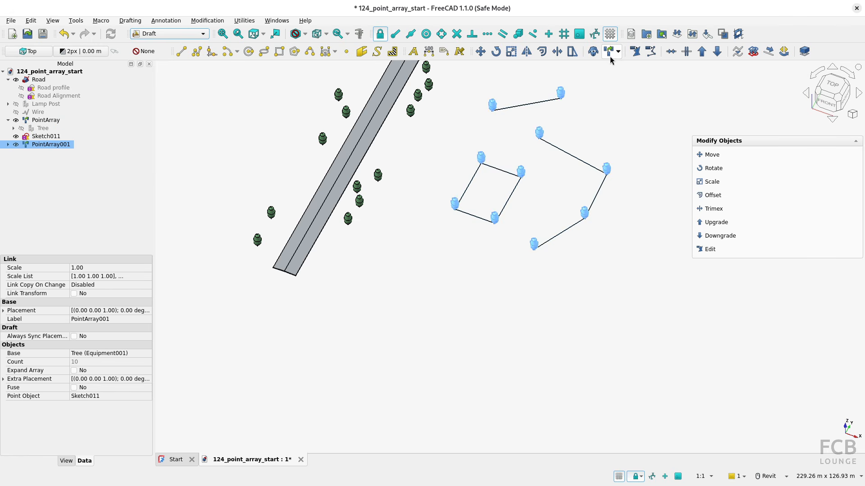
left_click(541, 171)
scroll(540, 167, "up", 5)
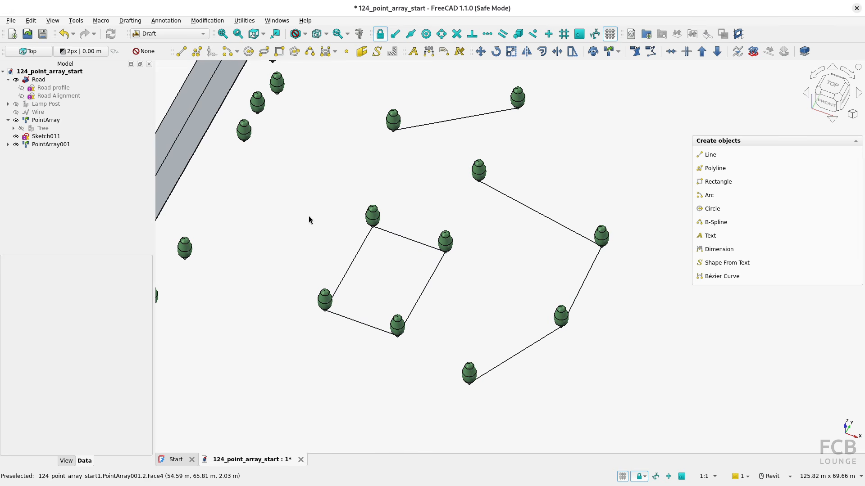
Edit Sketch011 to move the polyline's upper-right corner inward near the rectangle, close the sketch and hide it.
left_click(52, 139)
double_click(52, 139)
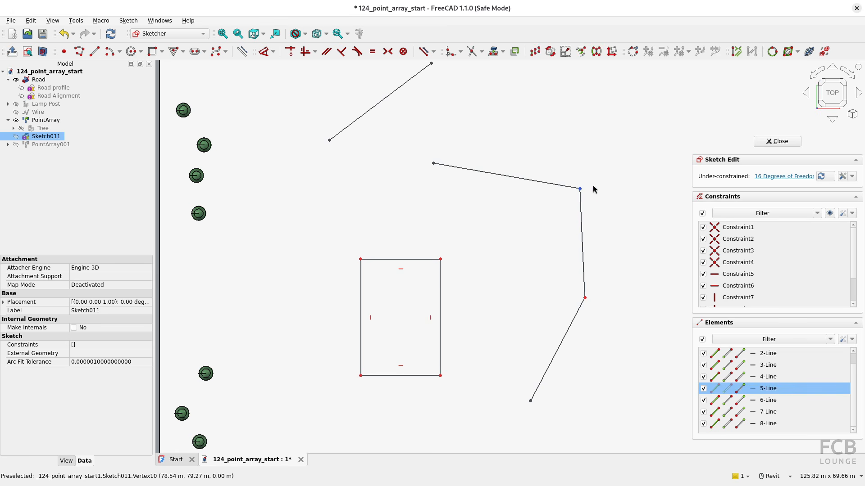
left_click_drag(580, 188, 472, 286)
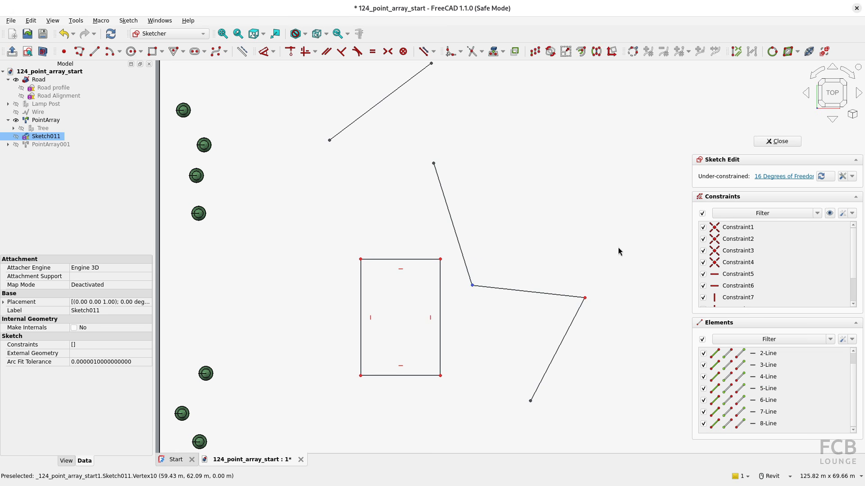
left_click(777, 141)
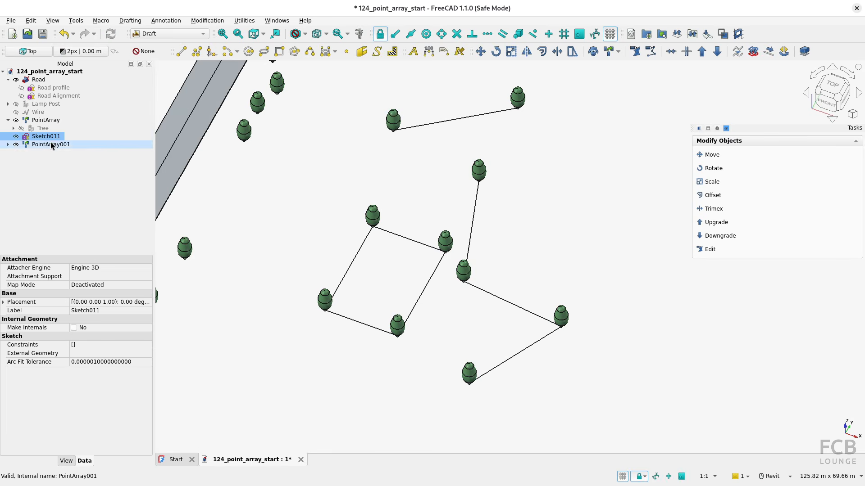
key("space")
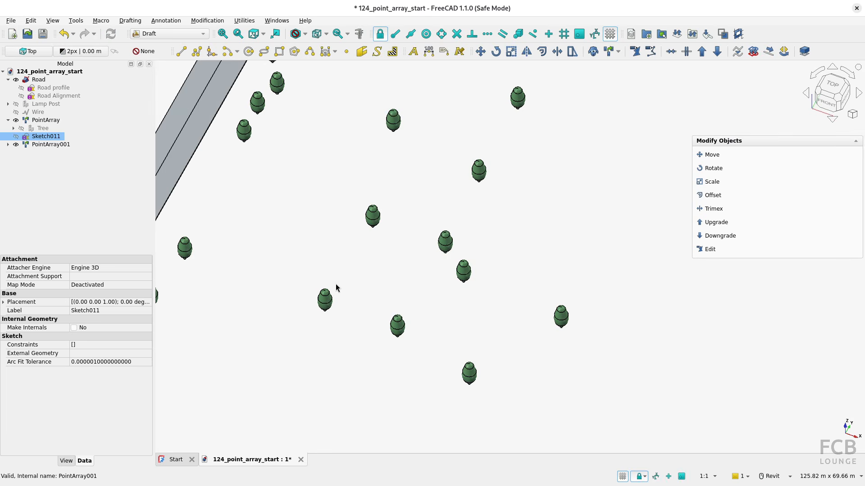
left_click(620, 52)
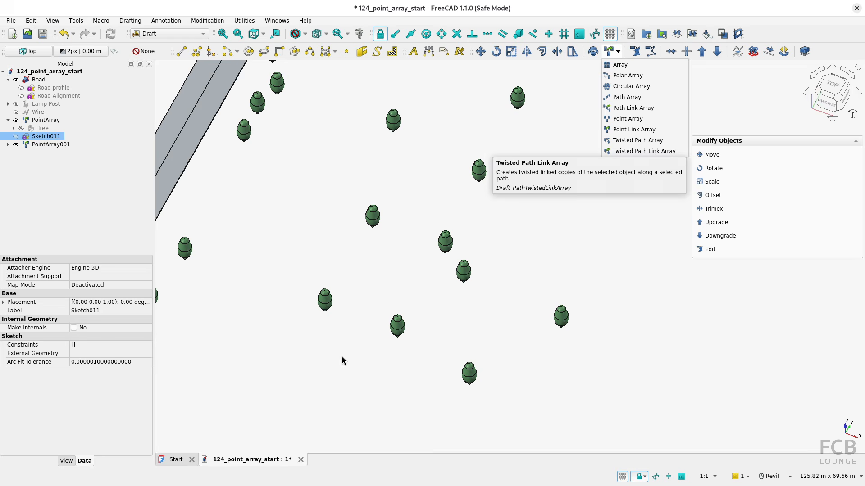
left_click(322, 384)
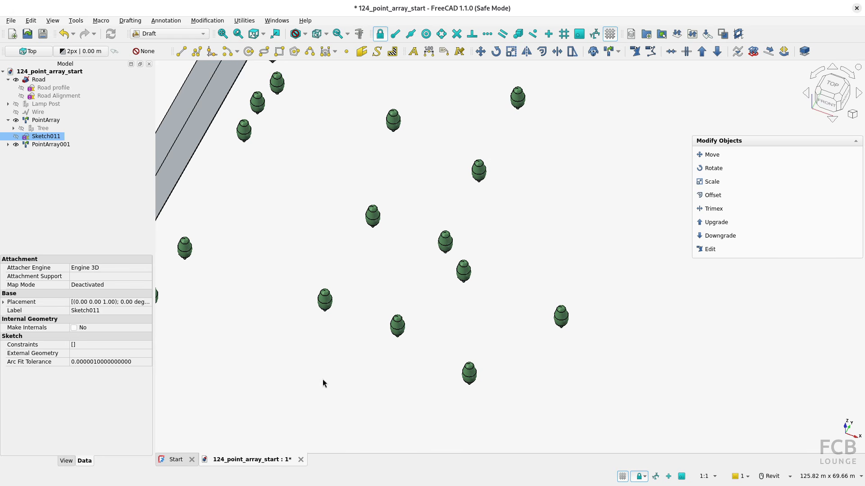
From the top view, draw a nearly horizontal Draft line about 4.48 m long in the open area below the sketch-based trees.
left_click(832, 85)
middle_click_drag(383, 273, 383, 271)
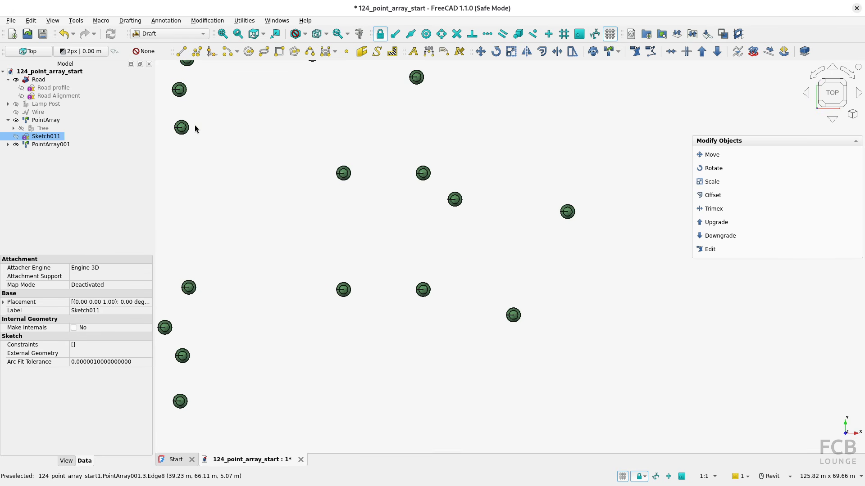
left_click(181, 51)
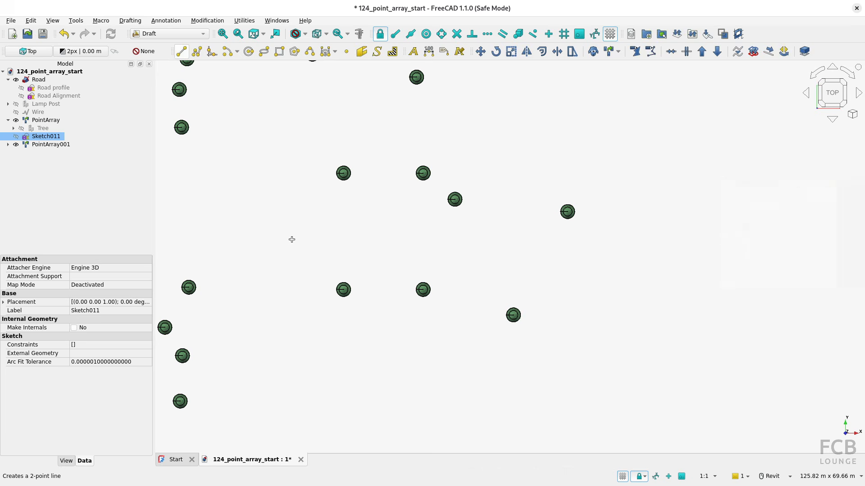
left_click(333, 386)
left_click(359, 388)
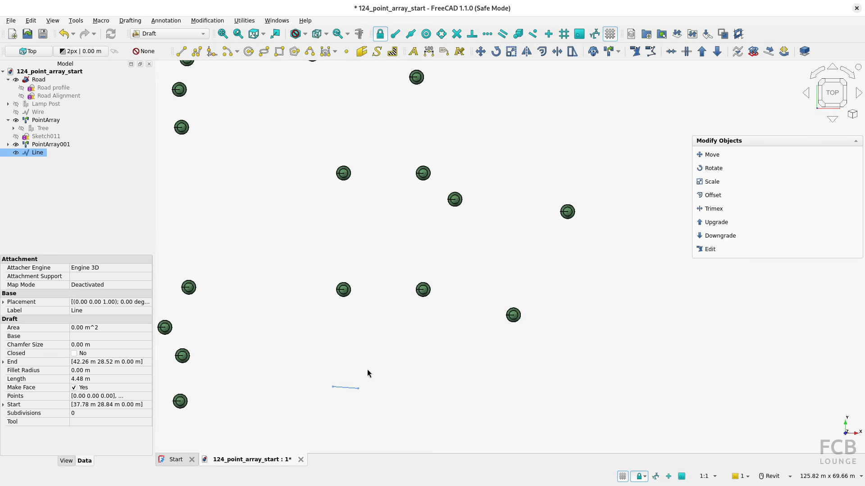
middle_click_drag(367, 373, 349, 374, "shift")
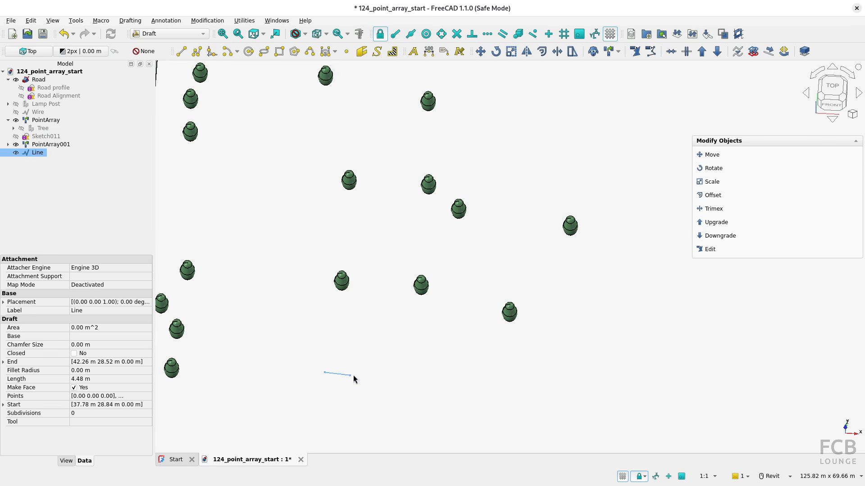
Create a Point Link Array of the Tree using the Line as the point object.
left_click(43, 128)
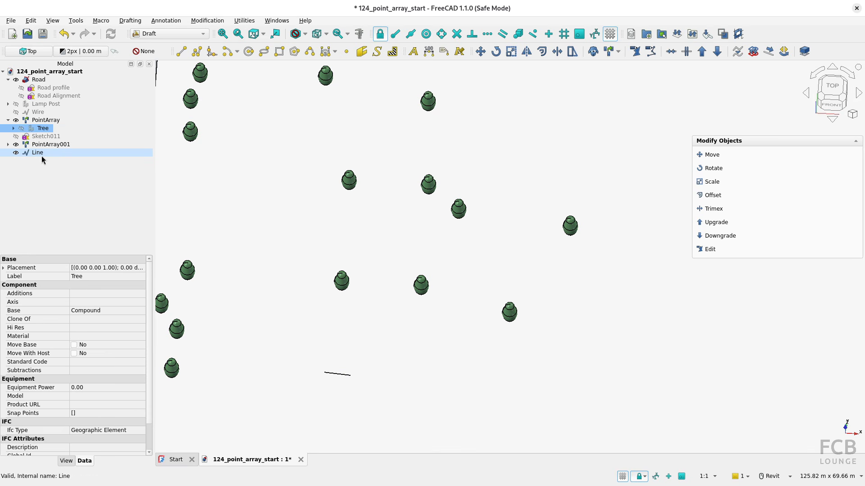
left_click(38, 154, "ctrl")
left_click(609, 52)
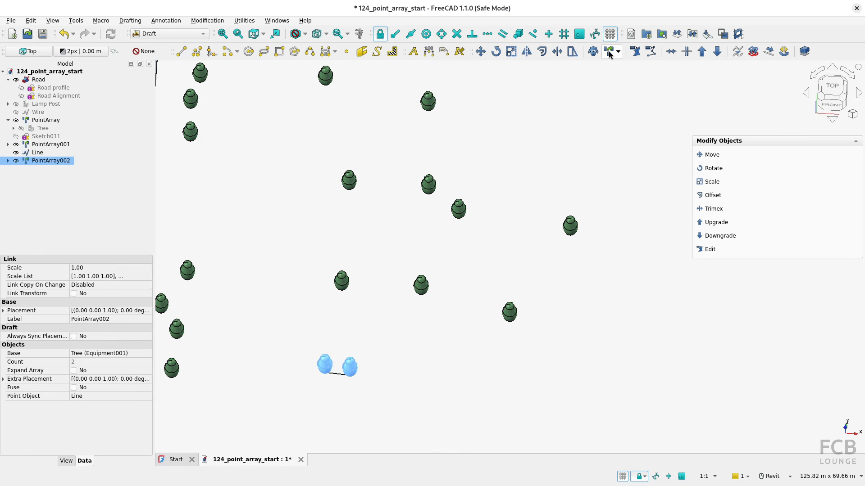
Move the Line's end point toward its start for a length of about 1.31 m and recompute the document so the trees overlap.
left_click(43, 154)
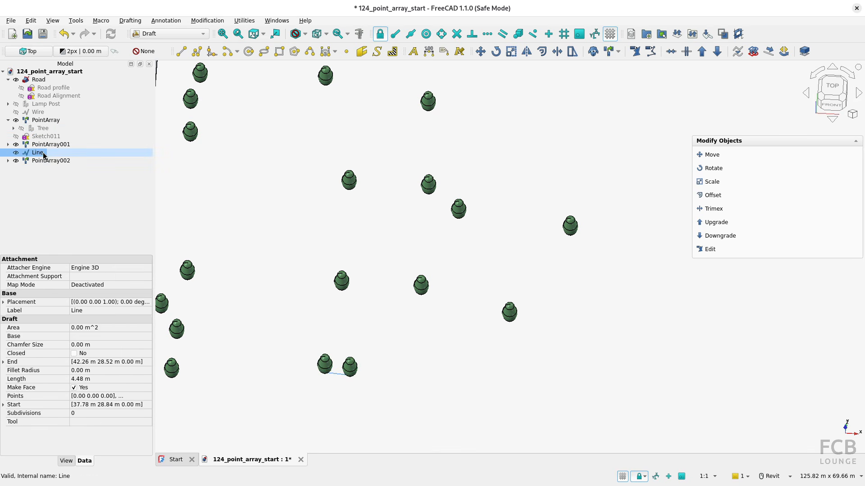
double_click(38, 153)
scroll(339, 383, "up", 6)
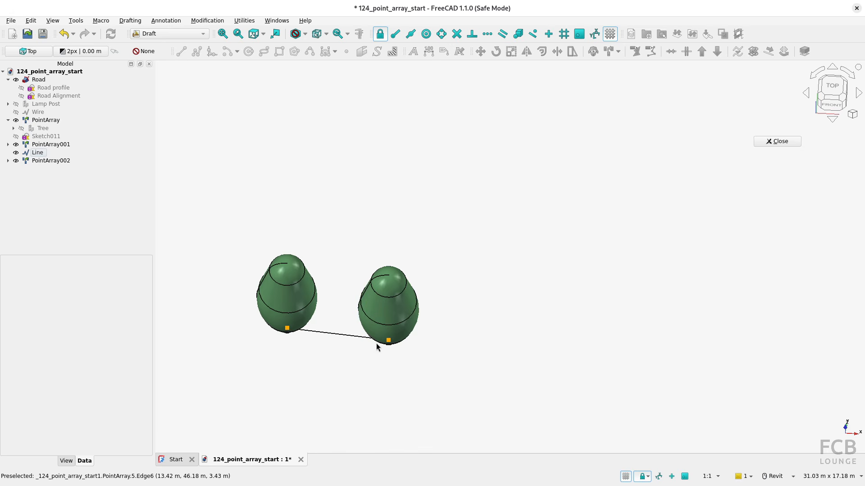
left_click(388, 341)
left_click(318, 333)
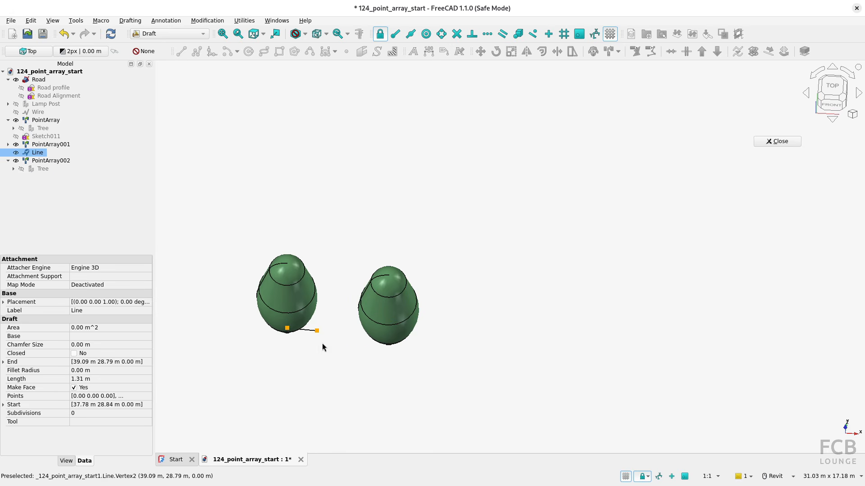
left_click(773, 141)
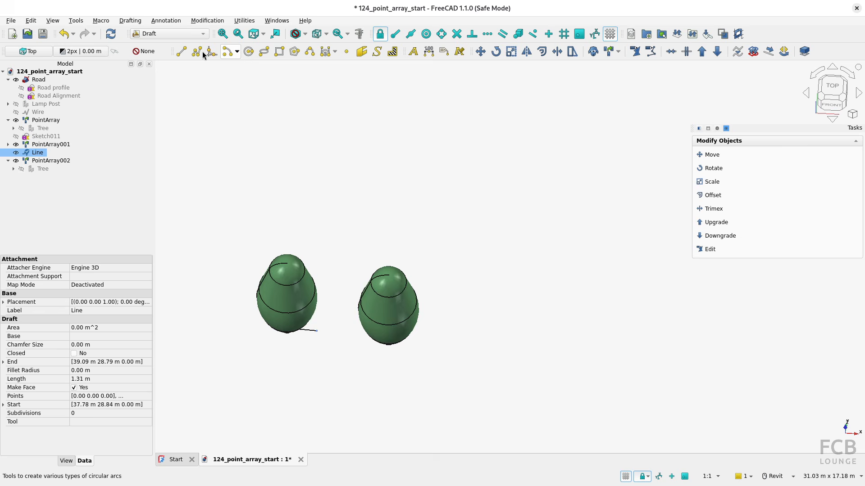
left_click(114, 36)
middle_click_drag(360, 316, 404, 287, "shift")
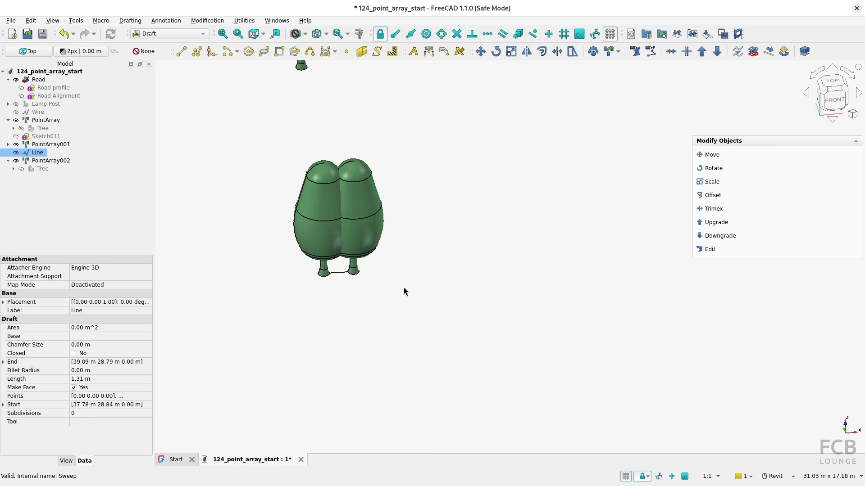
Show the model in wireframe and set Fuse to Yes for PointArray002, keeping that array selected.
left_click(50, 161)
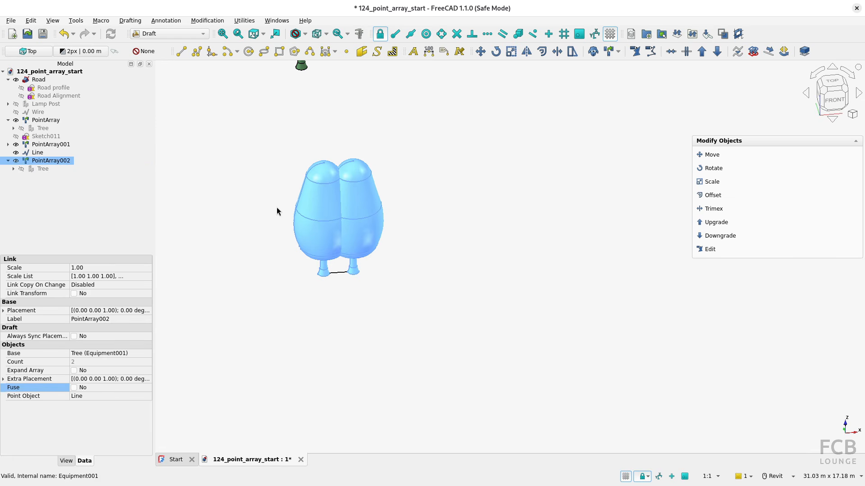
key("v")
key("3")
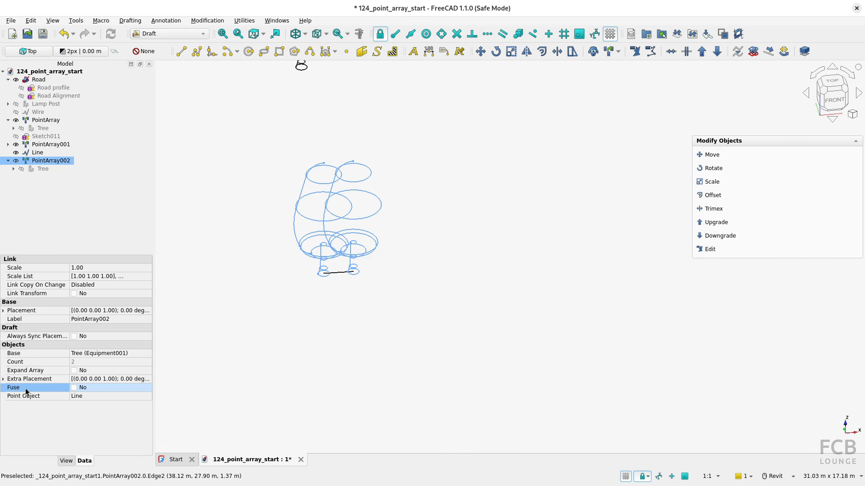
left_click(74, 389)
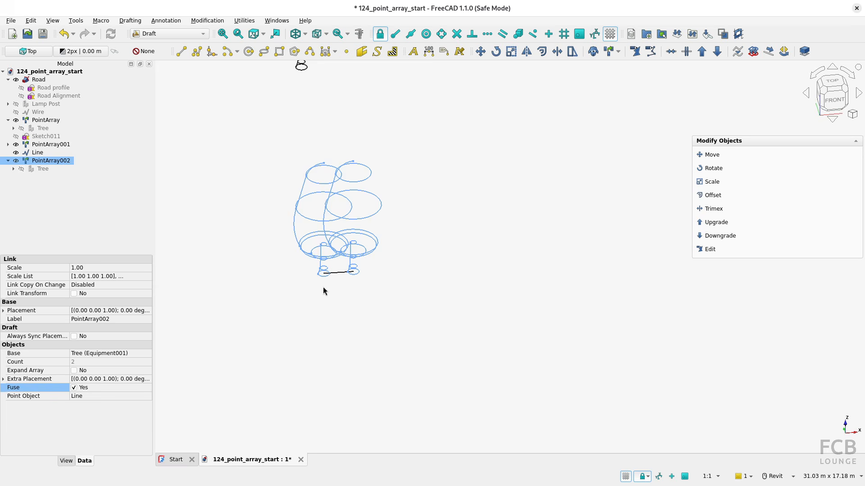
left_click(48, 189)
left_click(54, 161)
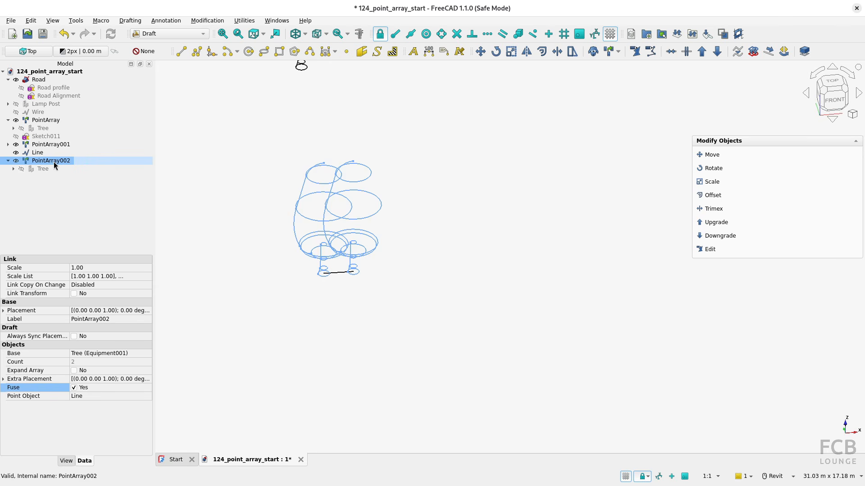
Delete PointArray002 and create a regular, non-linked Point Array of the Tree using the Line as the point object.
key("Delete")
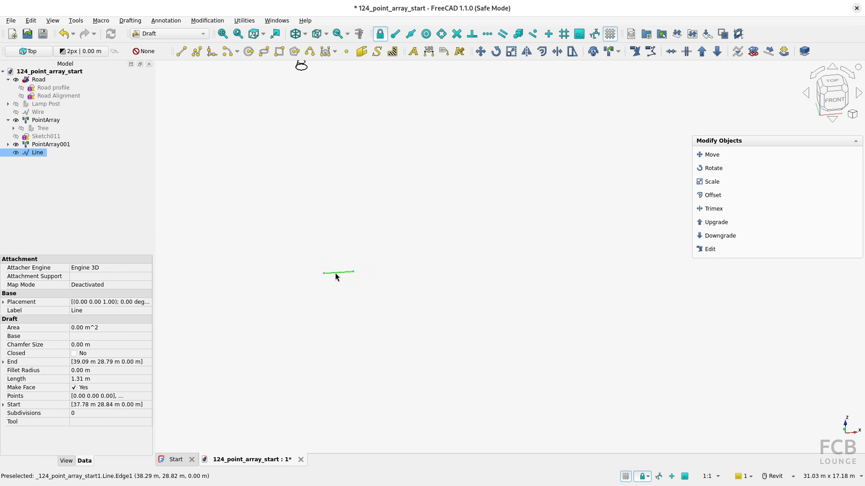
left_click(43, 129, "ctrl")
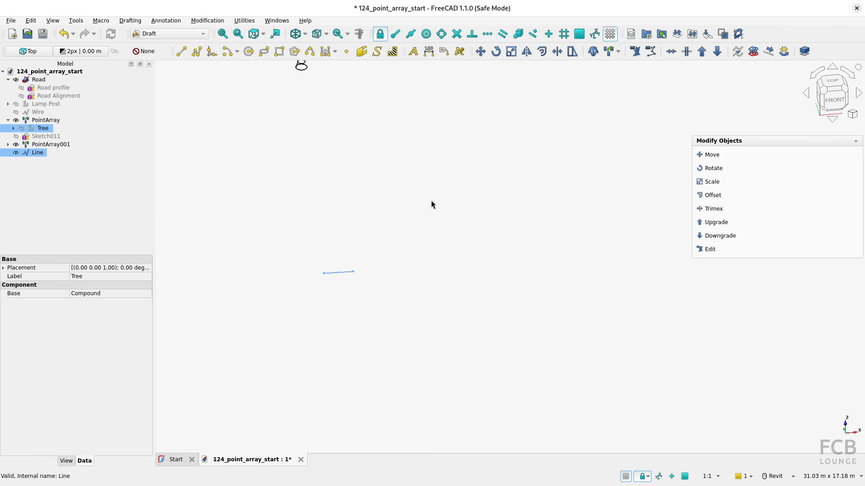
left_click(618, 51)
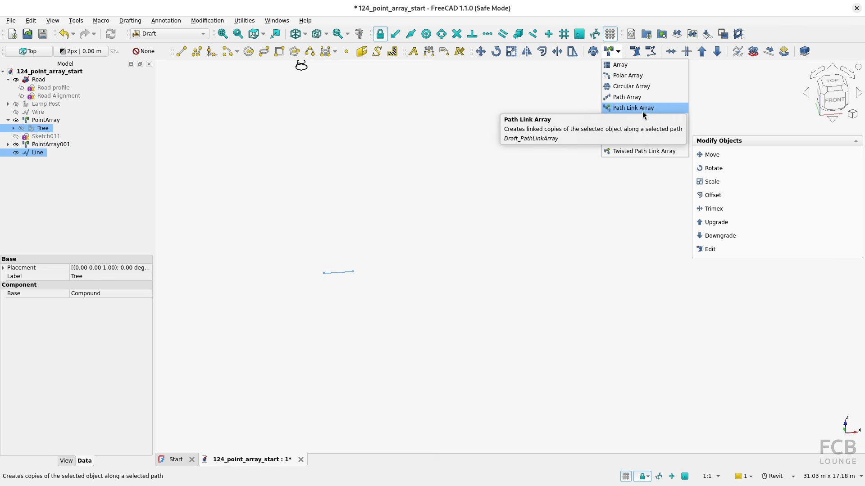
left_click(628, 119)
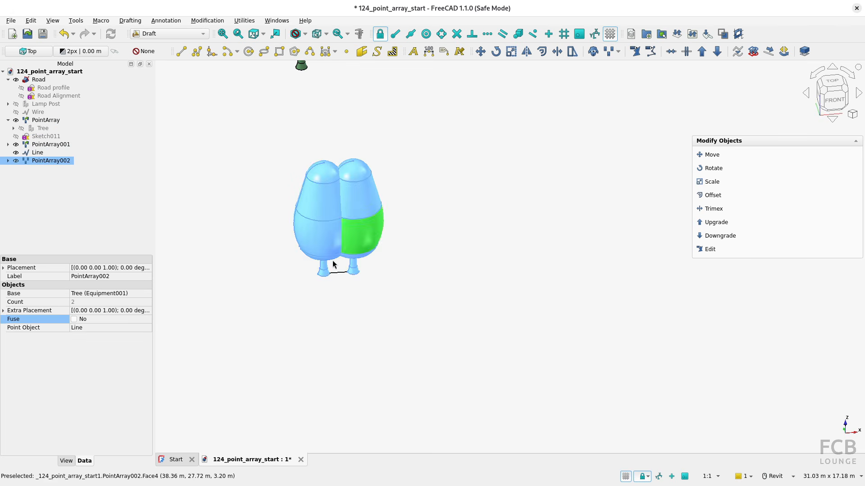
left_click(388, 309)
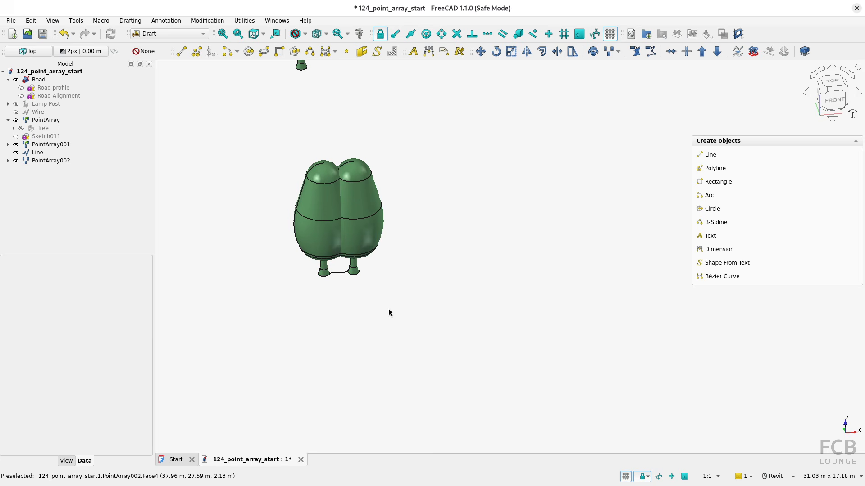
Set Fuse to Yes for the new point array of overlapping trees on the Line.
left_click(44, 161)
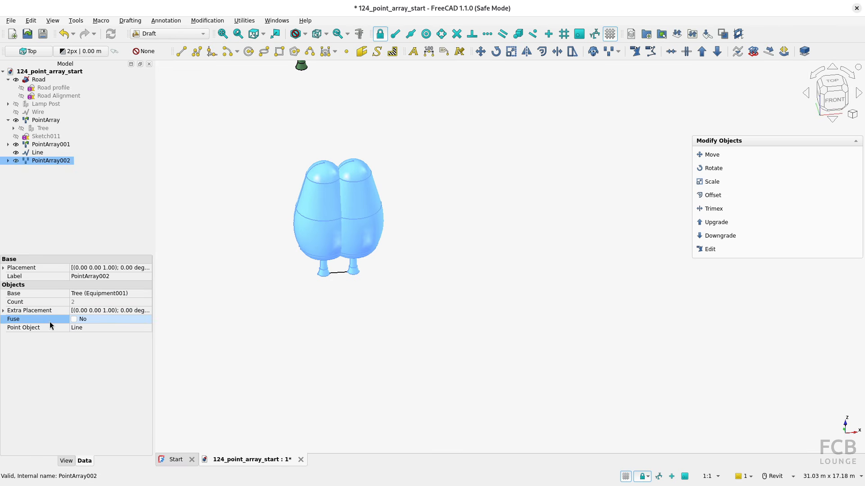
left_click(74, 320)
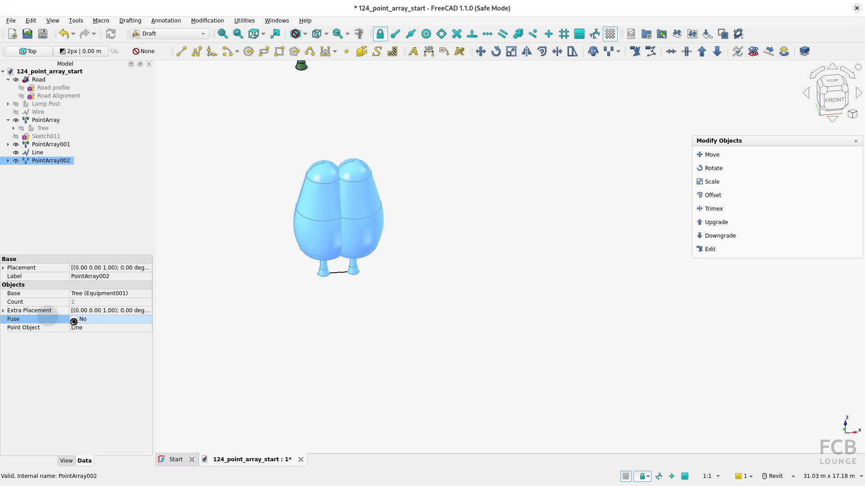
left_click(301, 334)
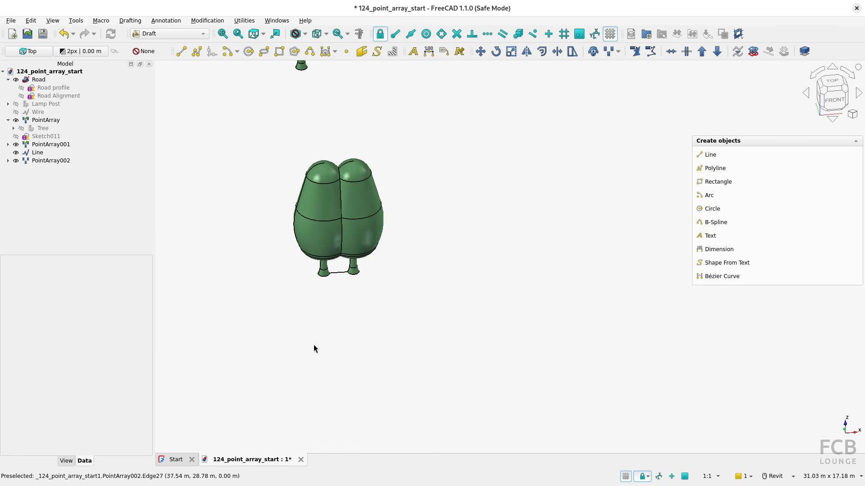
left_click(61, 162)
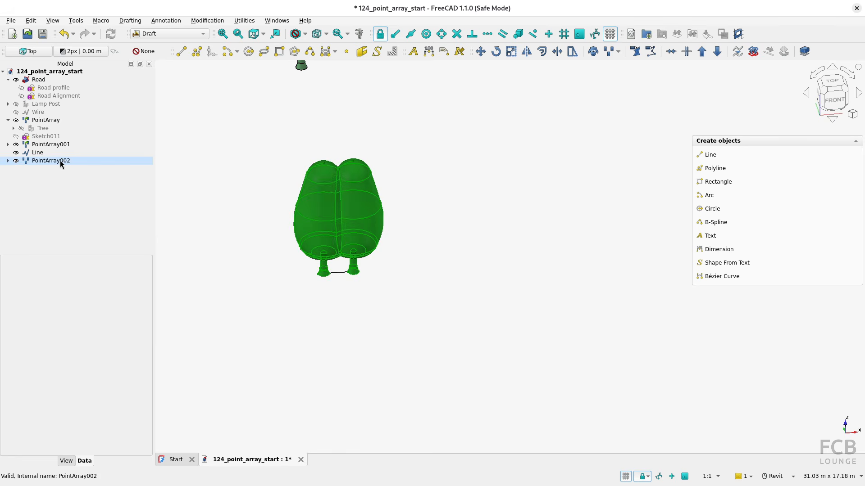
left_click(618, 52)
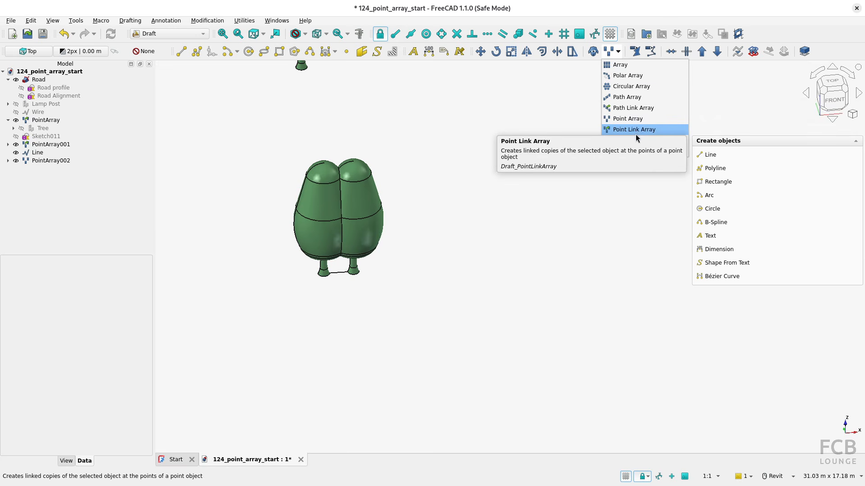
left_click(444, 224)
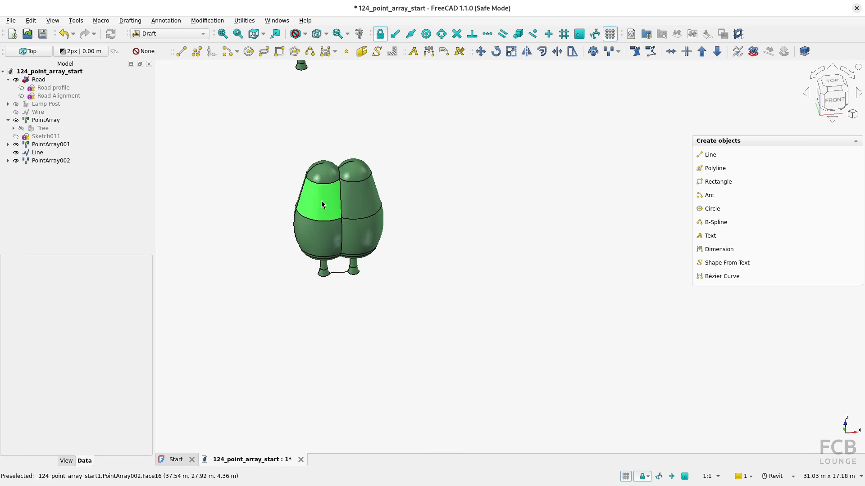
left_click(619, 52)
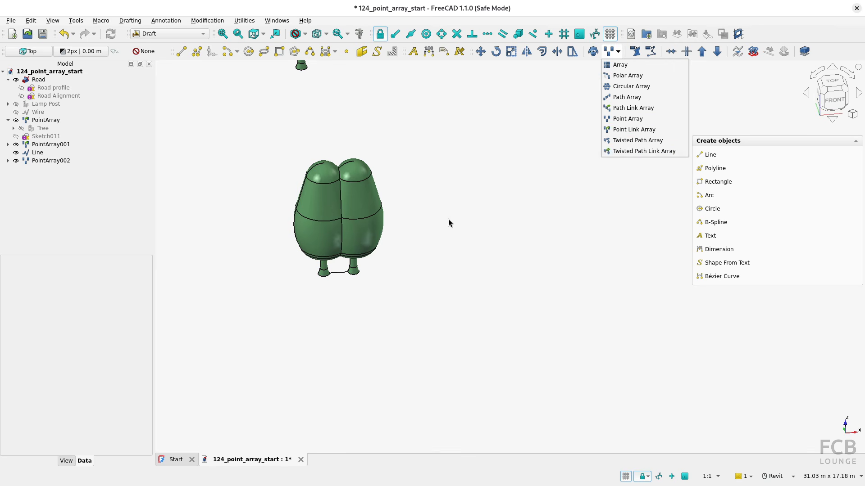
left_click(444, 231)
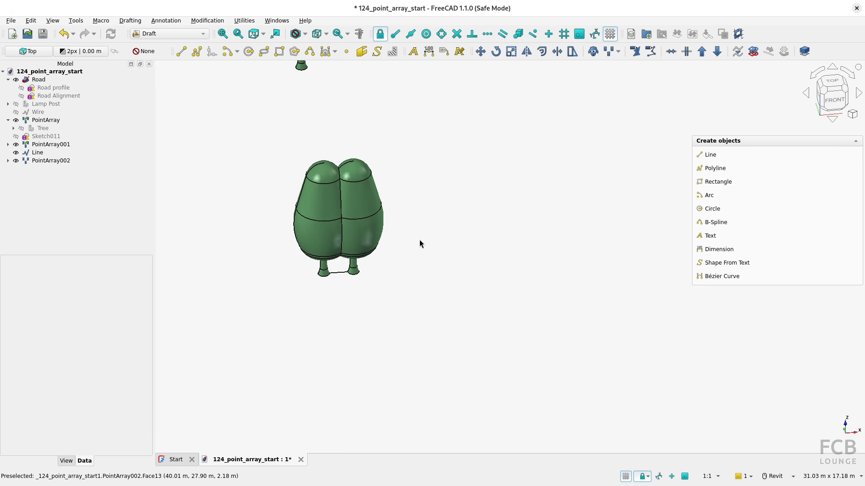
Select the tree PointArray along the road and show the Wire that serves as its point object.
middle_click_drag(282, 288, 431, 305)
scroll(432, 304, "down", 4)
middle_click_drag(443, 258, 677, 179)
scroll(539, 231, "down", 2)
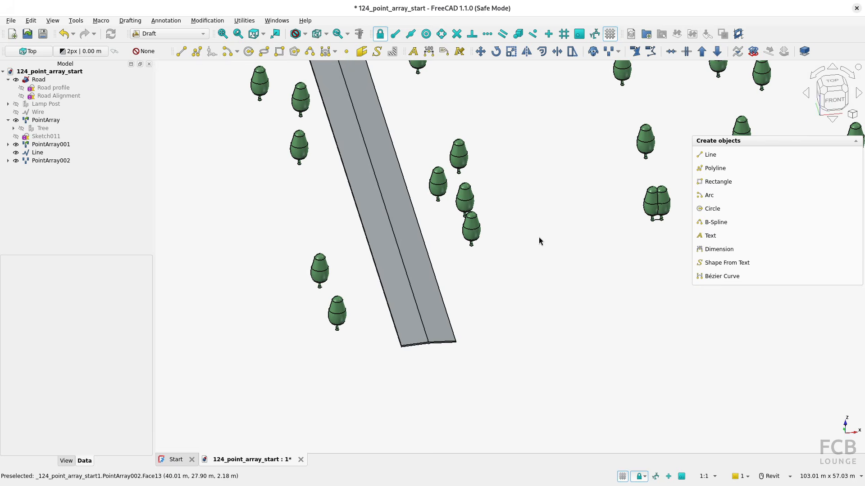
left_click(47, 121)
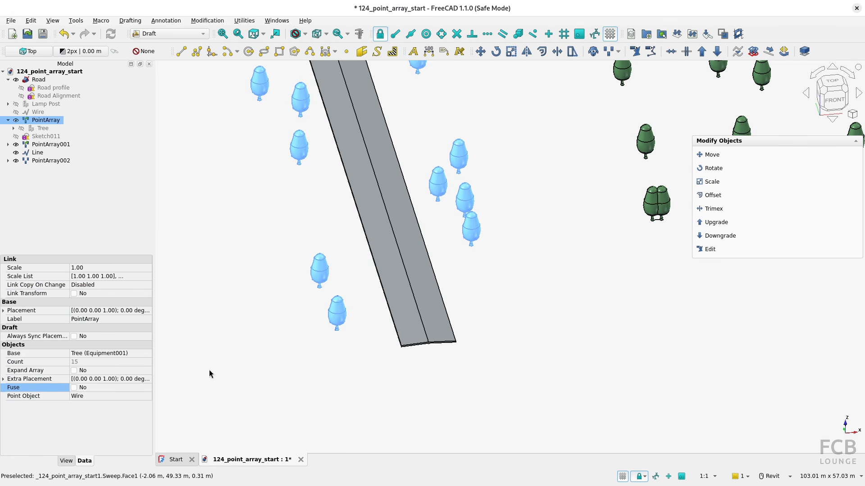
left_click(79, 362)
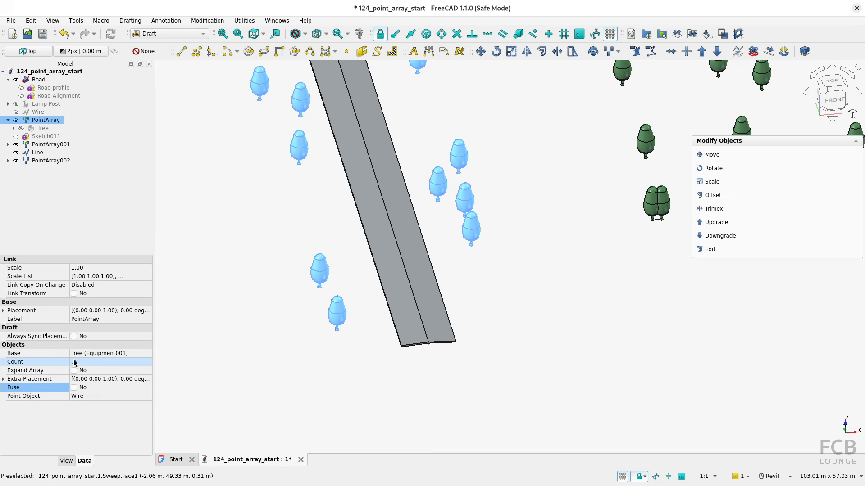
left_click(16, 113)
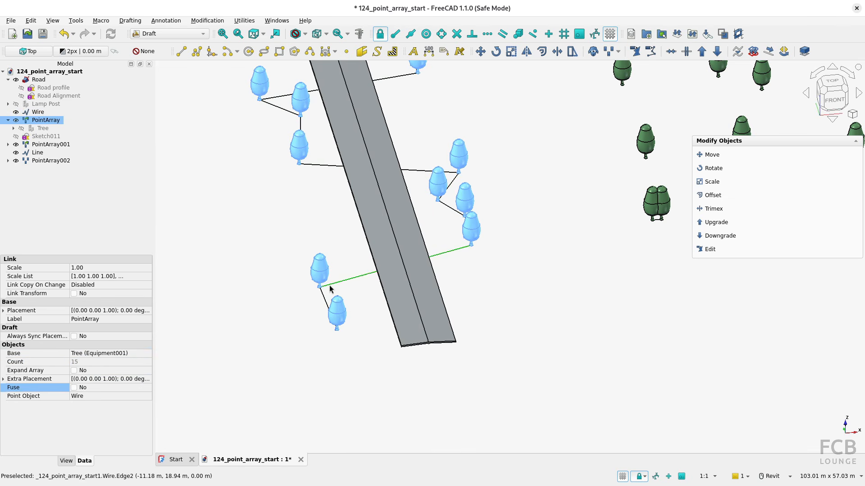
Set the PointArray's Extra Placement position to x 2 m and y -5 m.
left_click(4, 379)
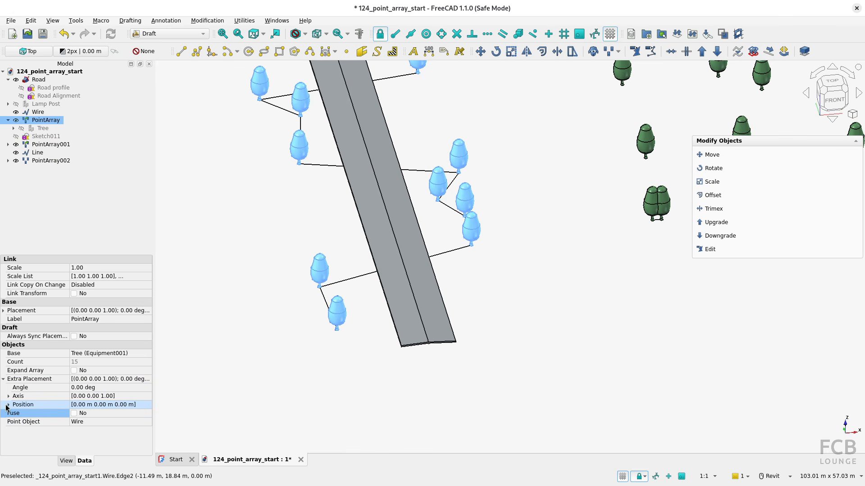
left_click(18, 405)
left_click(8, 404)
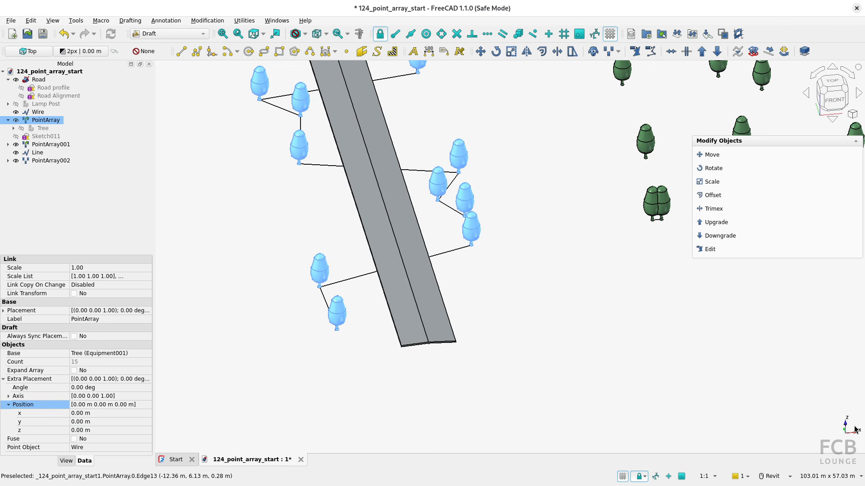
left_click(100, 413)
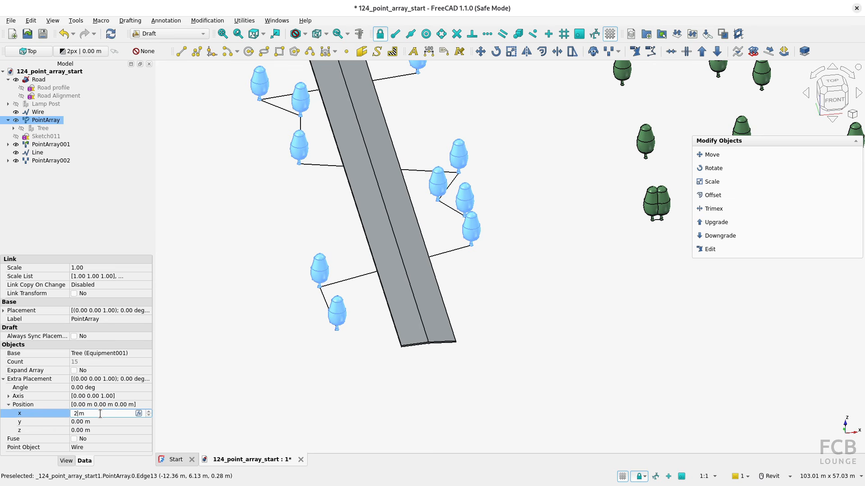
type("2")
key("Return")
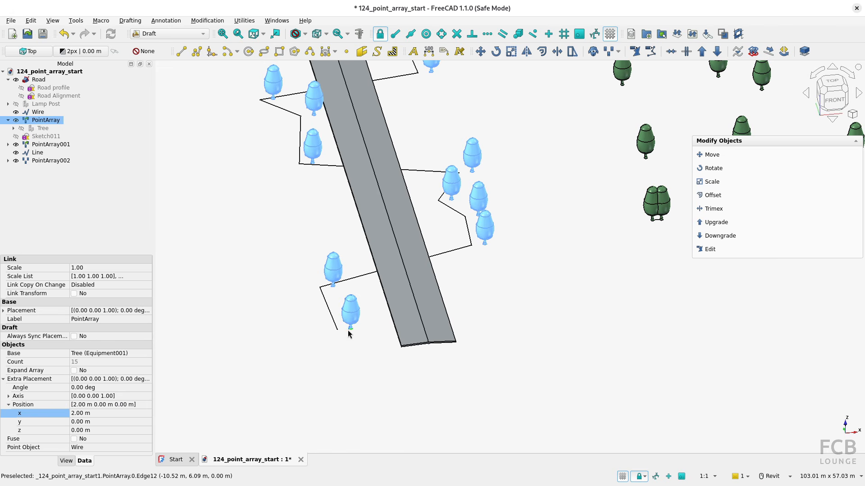
left_click(83, 427)
type("-")
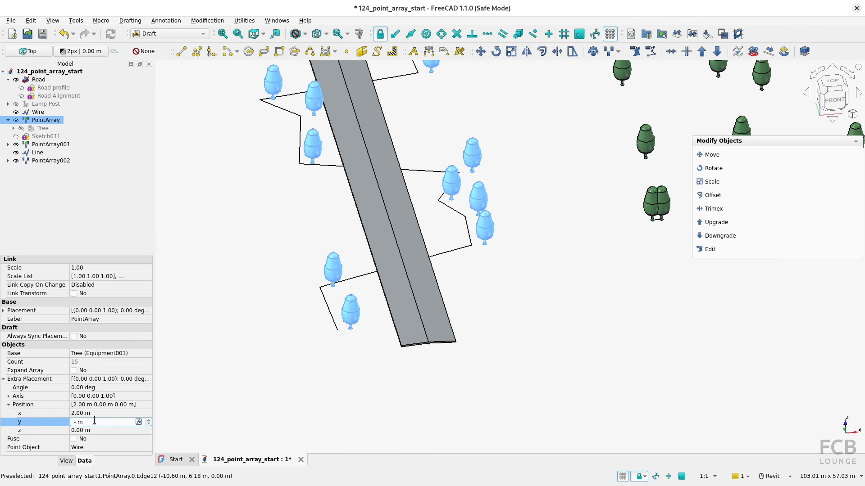
type("5")
key("Return")
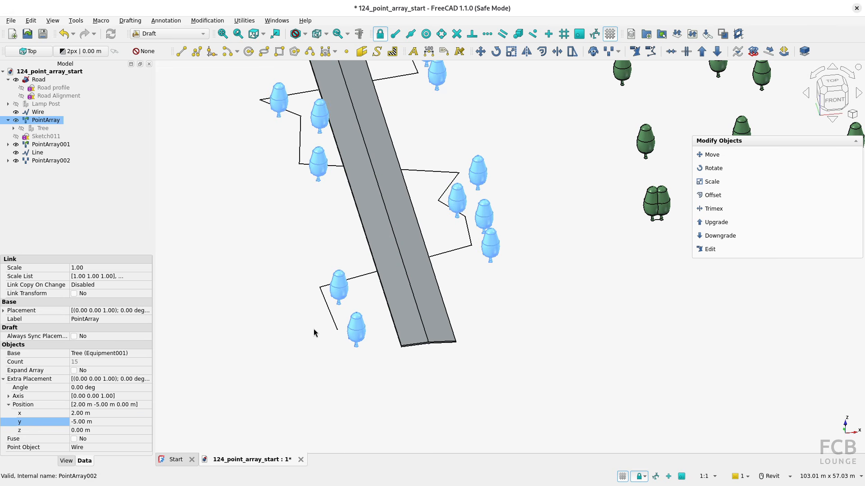
Set the PointArray's Extra Placement angle to 90 degrees.
left_click(90, 387)
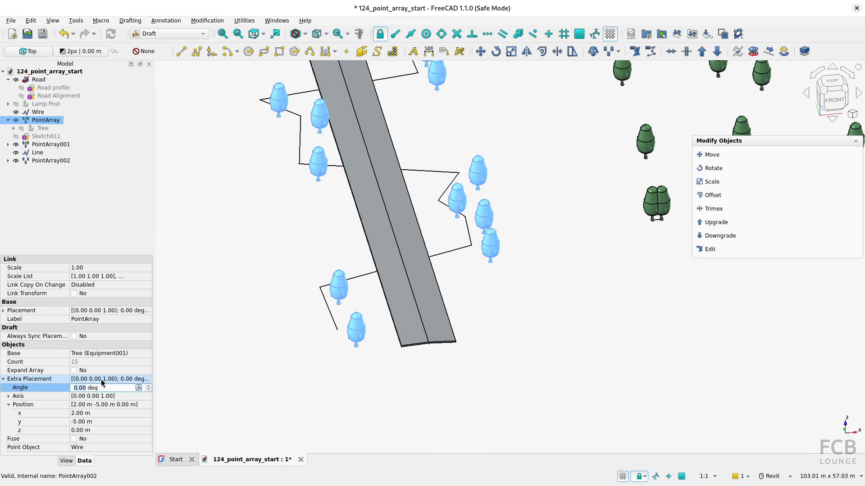
type("90")
key("Return")
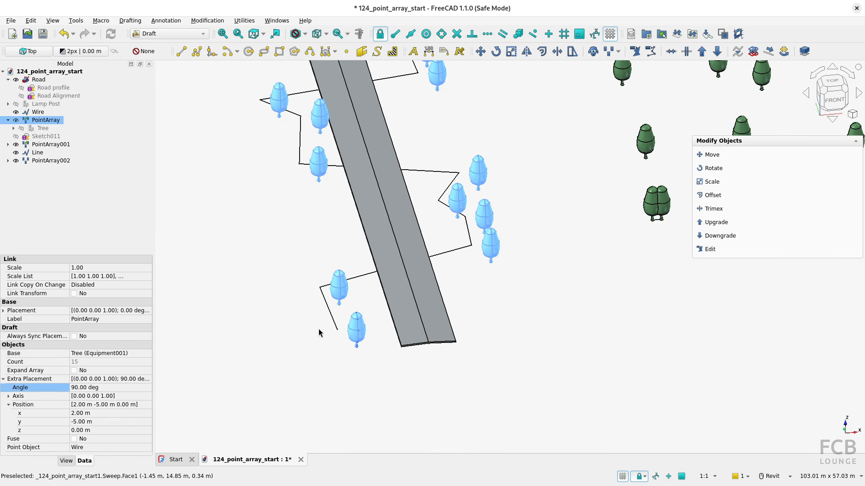
Change the Extra Placement rotation axis of the PointArray to y 1 and z 0.
left_click(9, 398)
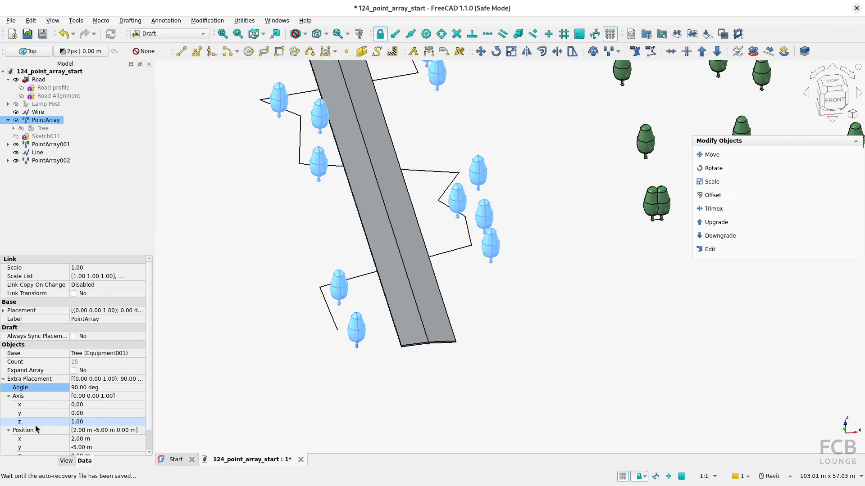
left_click(100, 413)
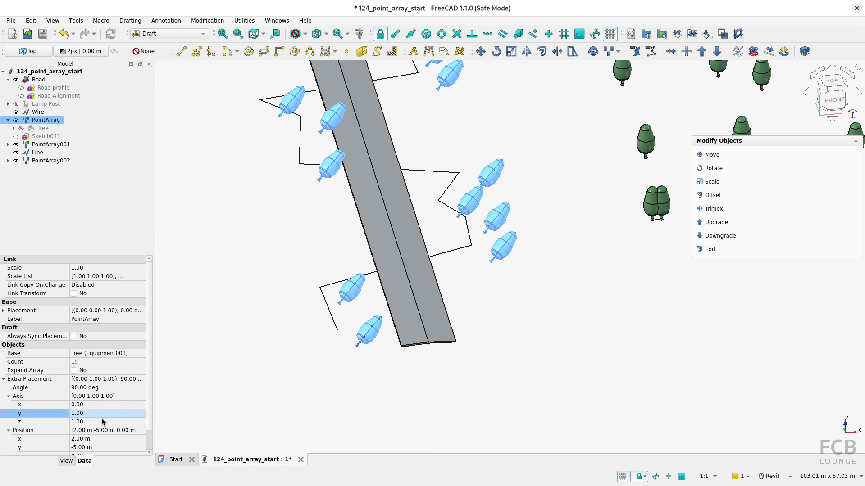
key("Tab")
type("0")
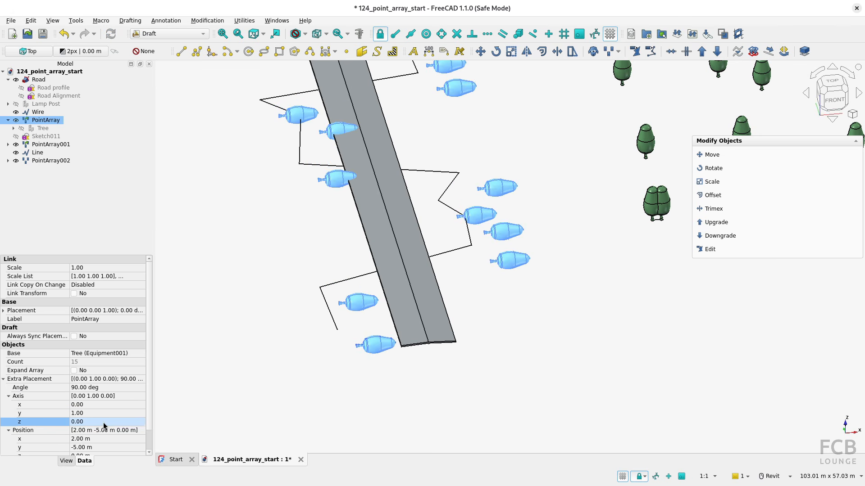
key("Return")
Reset the Extra Placement position of the PointArray to x 0 m and y 0 m.
left_click(103, 438)
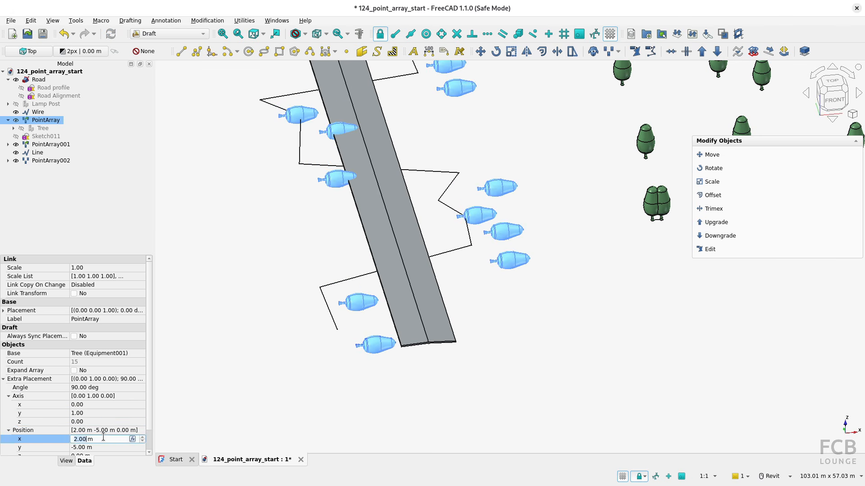
type("0")
key("Tab")
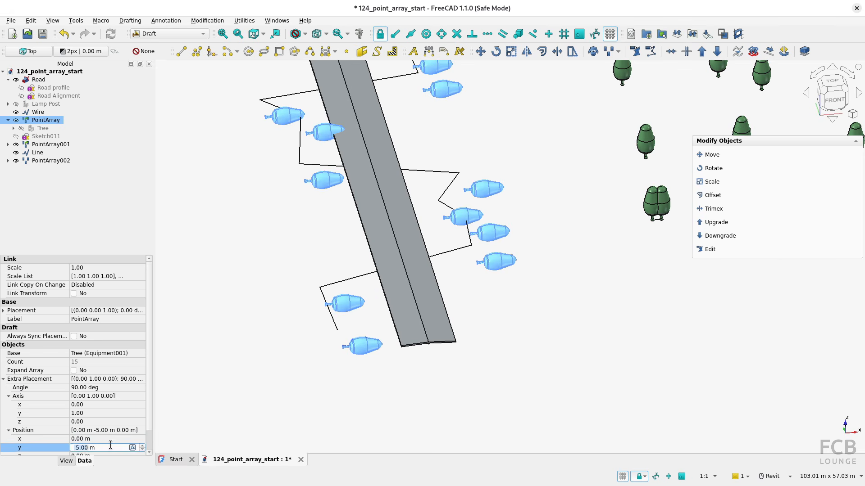
type("0")
key("Return")
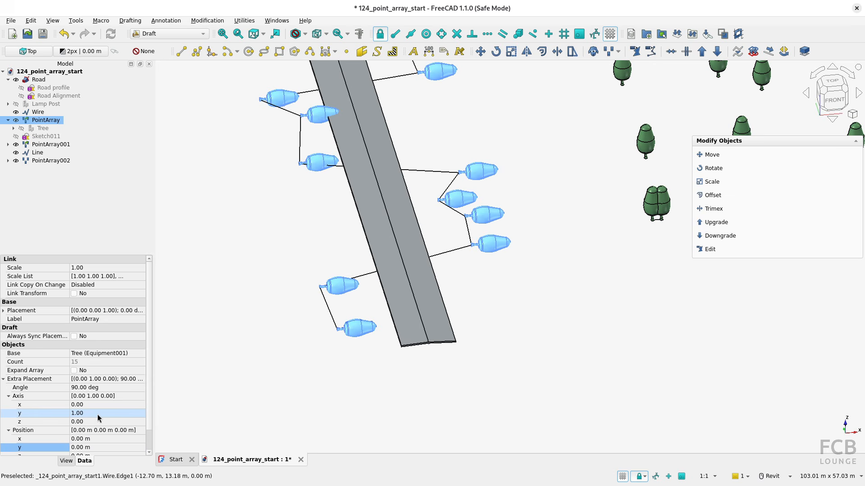
Set the Extra Placement angle to 270 degrees so the trees tip the opposite way.
left_click(105, 389)
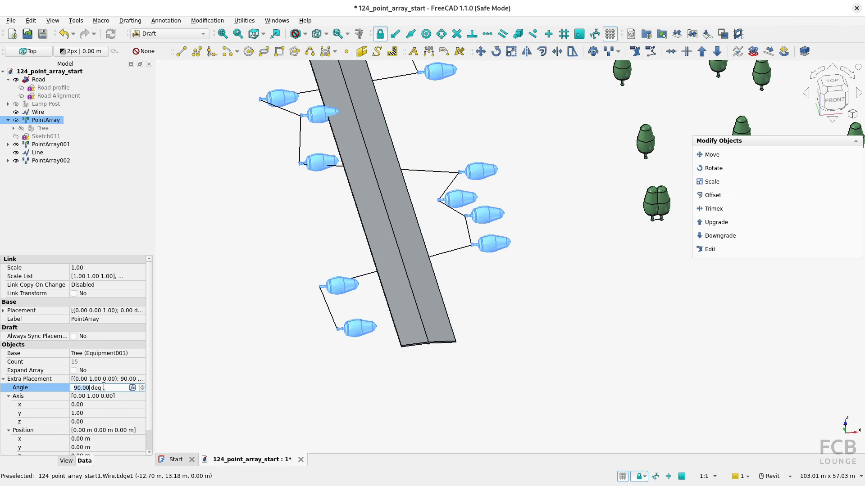
type("270")
key("Return")
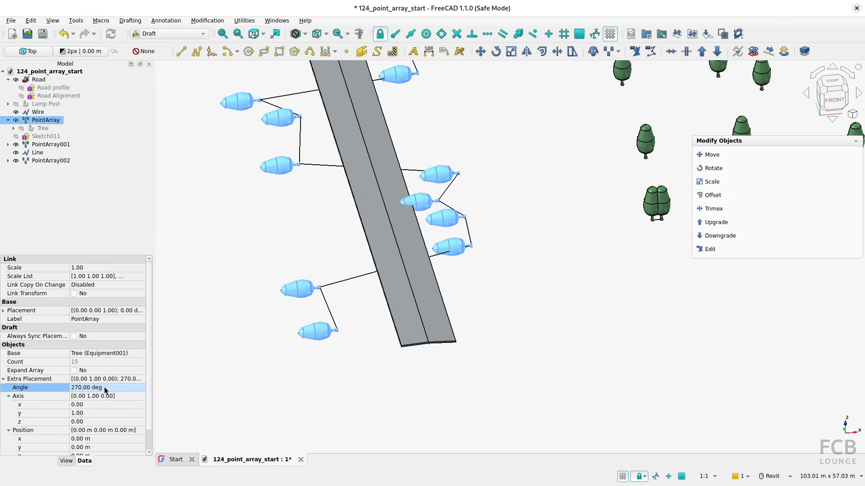
Reset the Extra Placement angle to 0 degrees and the y component of its rotation axis to 0.
left_click(105, 388)
type("0")
key("Return")
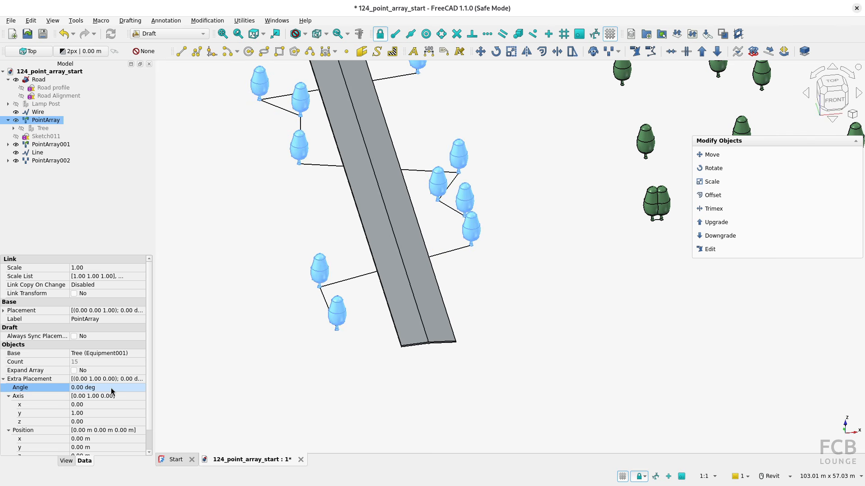
left_click(89, 413)
type("0")
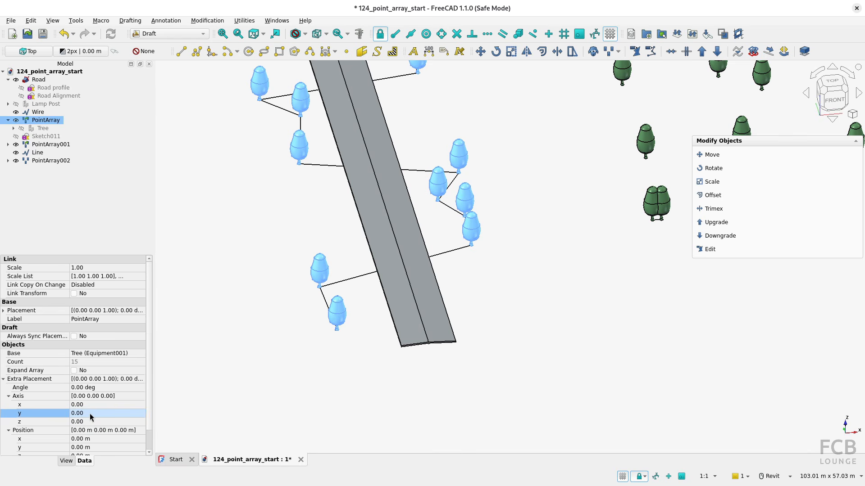
Set the z component of the PointArray's Extra Placement rotation axis to 1.
left_click(94, 421)
type("1")
key("Return")
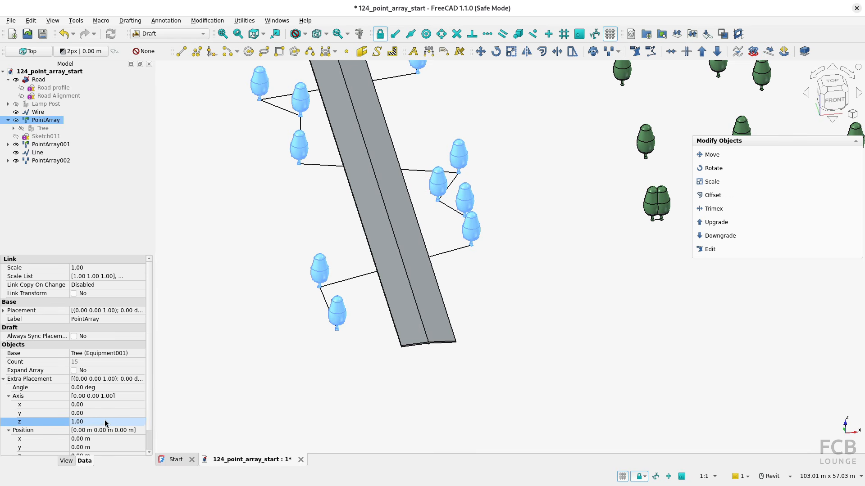
Replace the Base object of the PointArray with the Lamp Post.
scroll(348, 305, "up", 4)
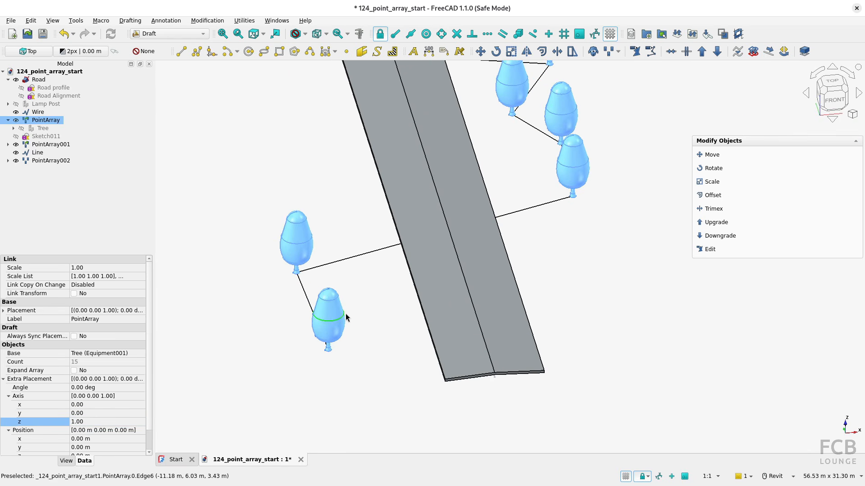
left_click(53, 354)
left_click(141, 354)
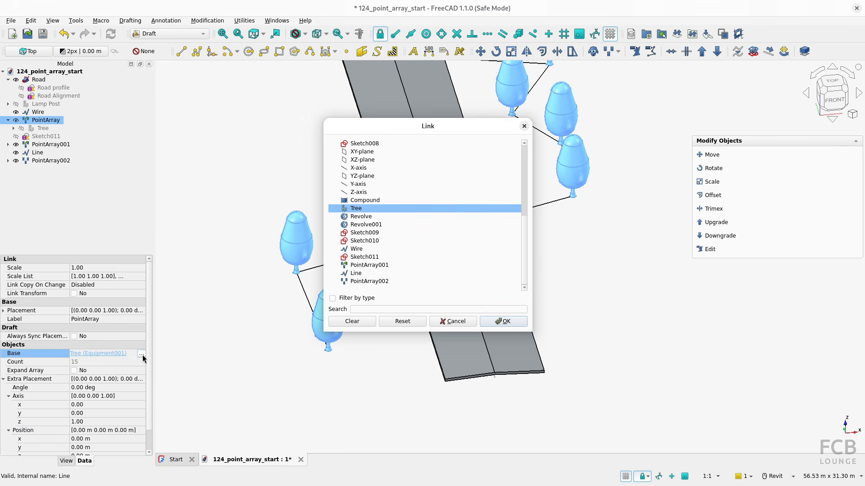
left_click(353, 322)
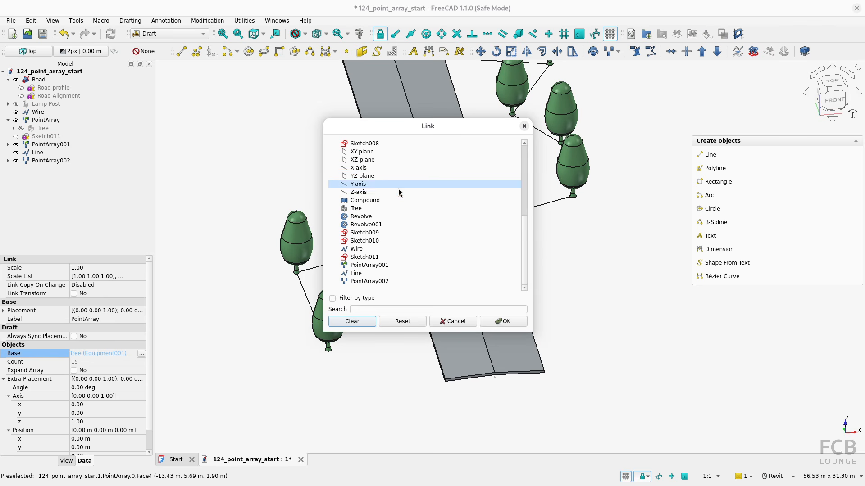
left_click(525, 204)
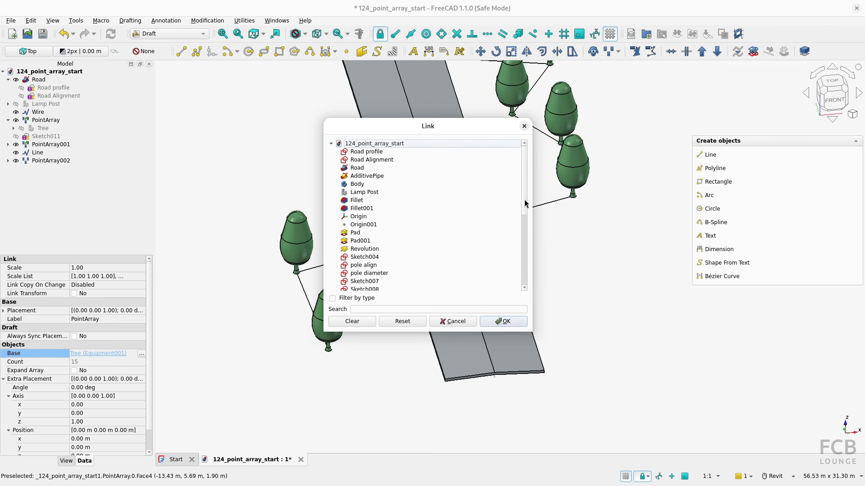
left_click(374, 193)
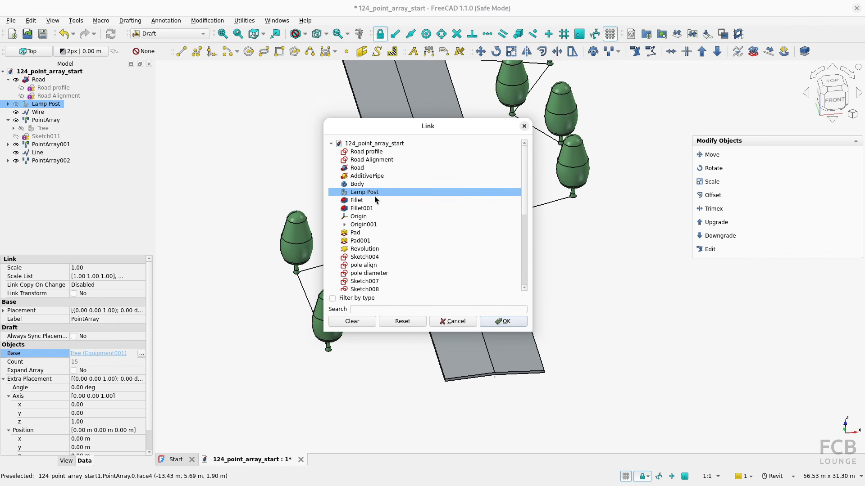
left_click(503, 322)
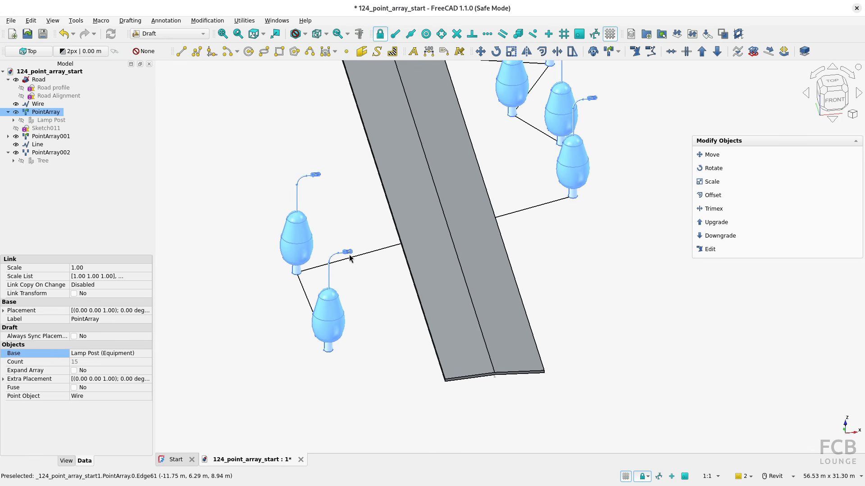
Set the Extra Placement angle of the lamp post array to 90 degrees about the z axis.
scroll(346, 259, "up", 4)
scroll(347, 262, "up", 1)
scroll(329, 244, "down", 1)
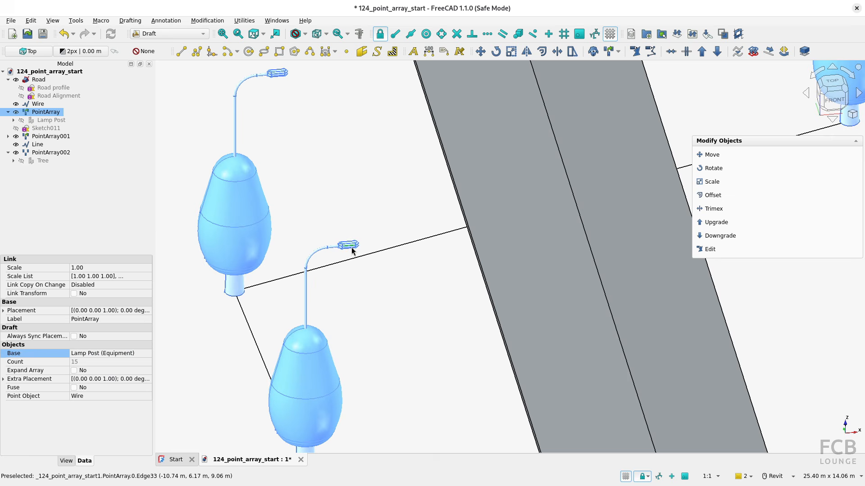
left_click(49, 397)
left_click(4, 380)
left_click(4, 379)
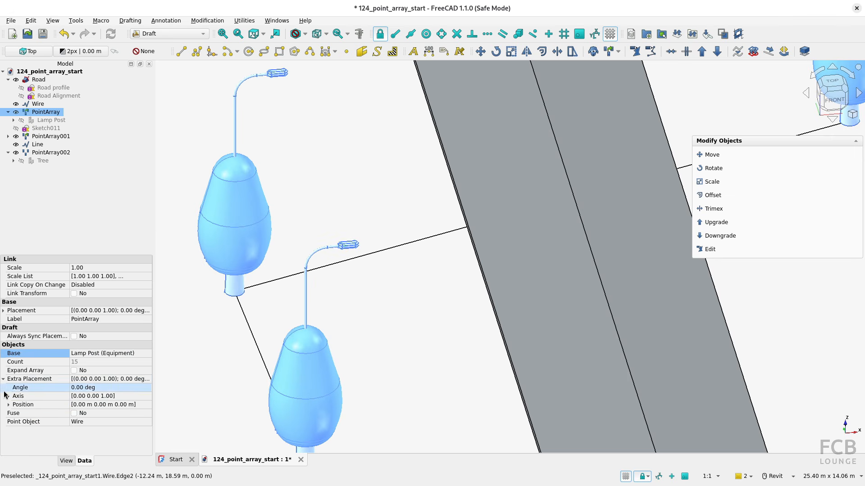
left_click(6, 405)
left_click(7, 405)
left_click(9, 396)
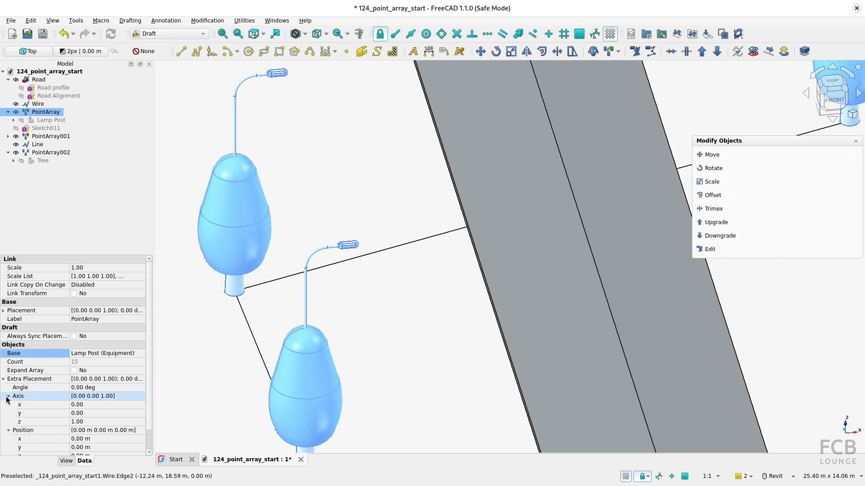
left_click(87, 390)
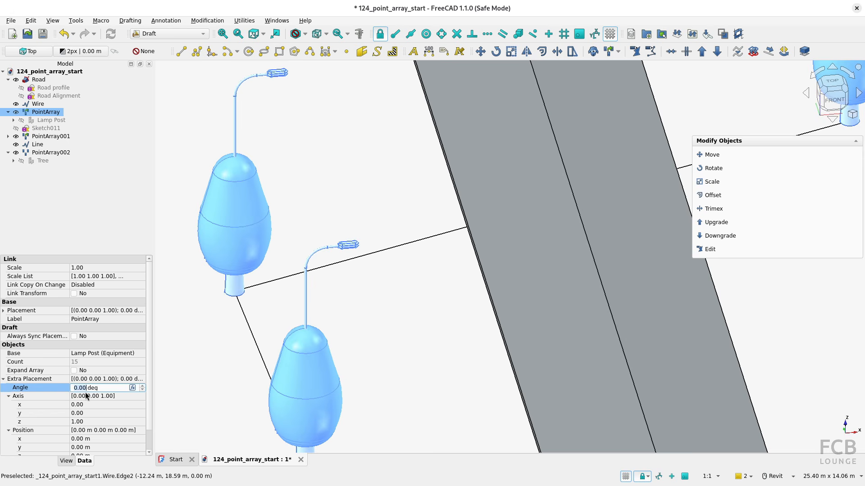
type("90")
left_click(89, 397)
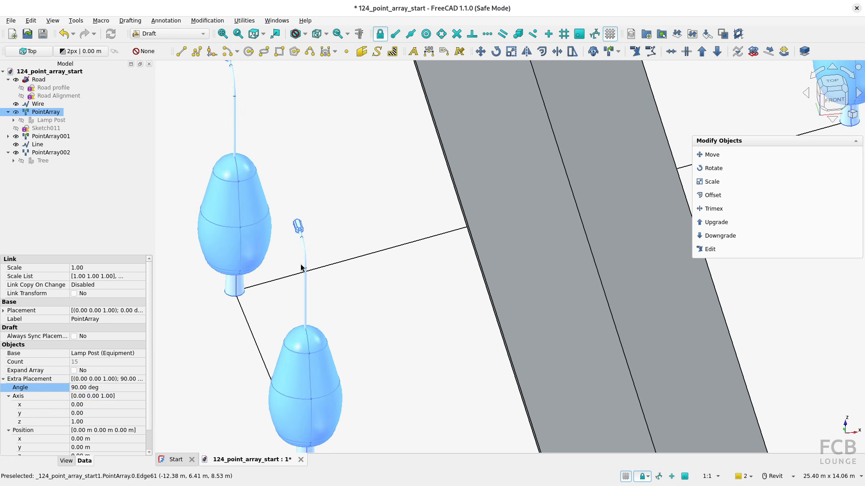
Set the lamp post array's Extra Placement angle to 180 degrees and deselect the array.
left_click(92, 388)
type("180")
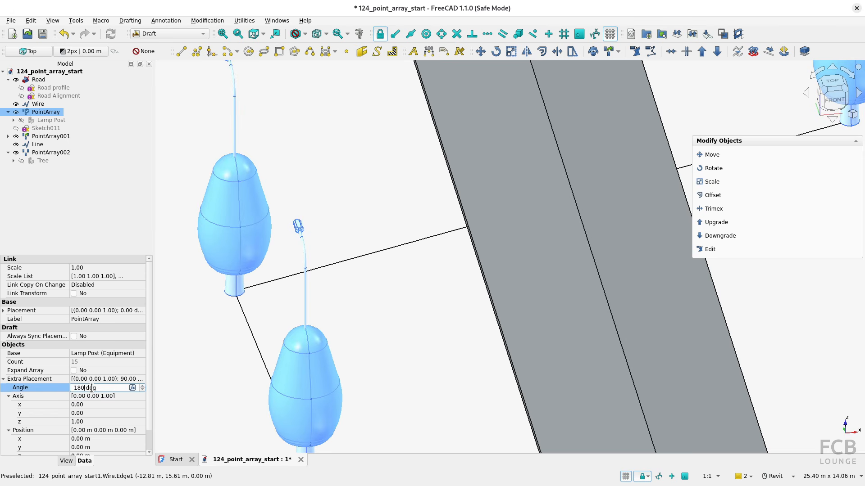
key("Return")
scroll(337, 314, "down", 1)
scroll(338, 314, "down", 2)
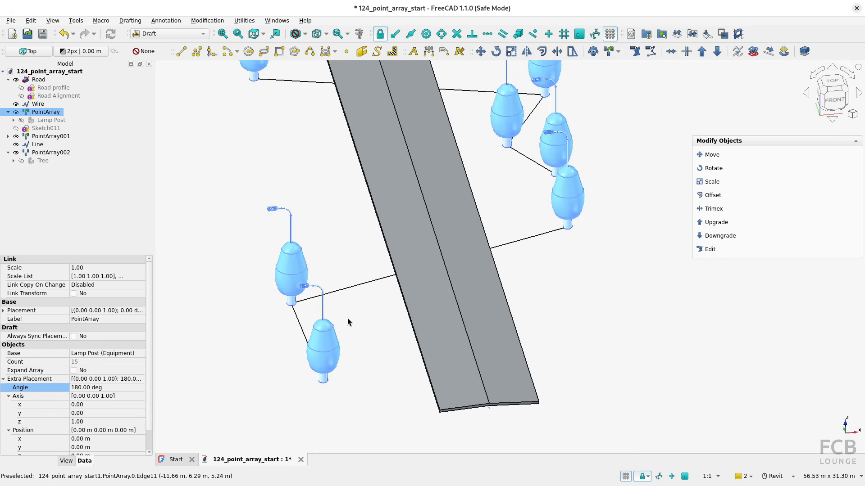
left_click(347, 317)
scroll(347, 318, "down", 3)
scroll(510, 288, "down", 2)
middle_click_drag(511, 288, 495, 353)
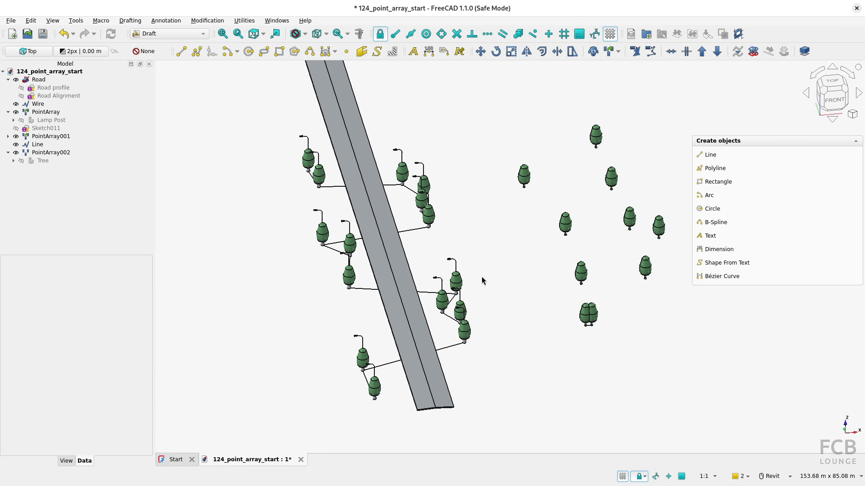
Downgrade the sketch-based tree array PointArray001 into separate tree objects.
middle_click_drag(594, 251, 382, 277)
scroll(446, 283, "up", 2)
left_click(334, 236)
left_click(45, 128)
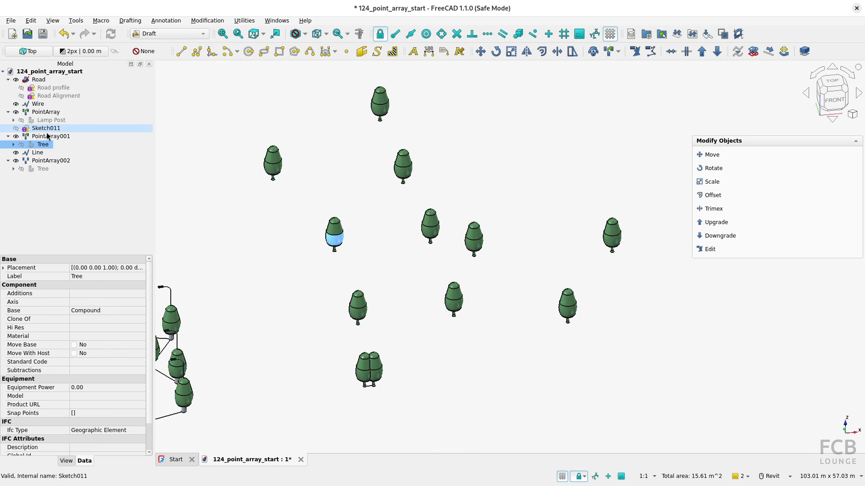
left_click(47, 136)
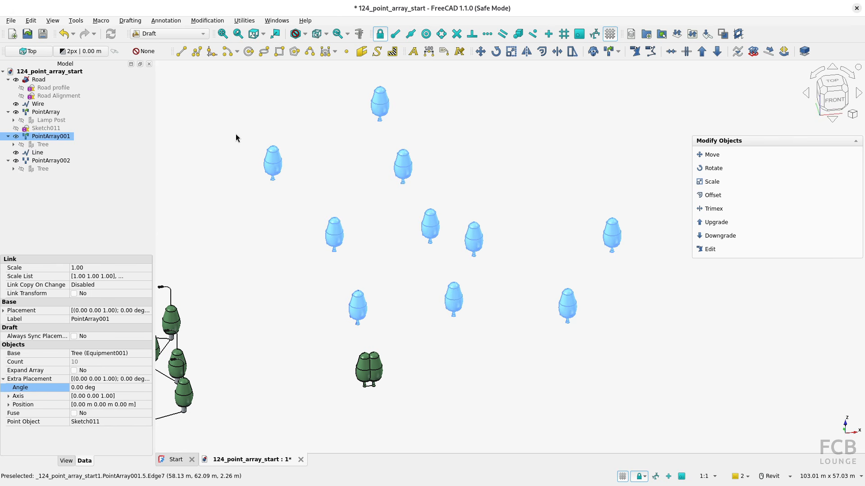
left_click(49, 134)
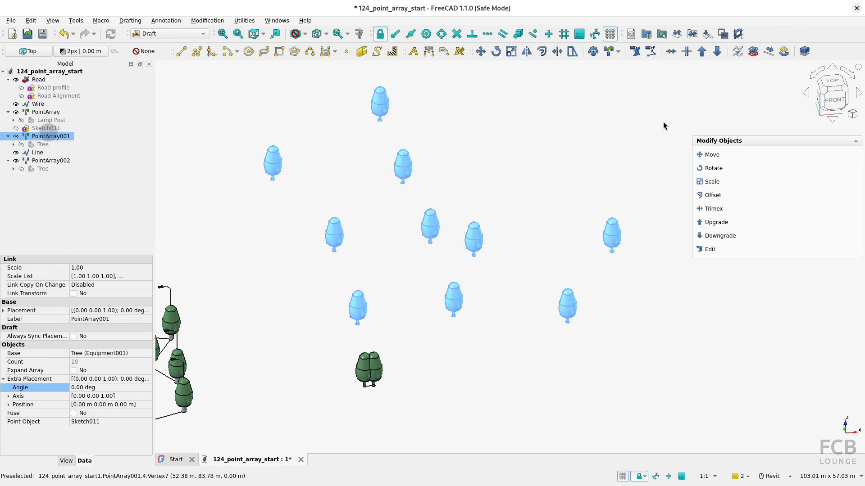
left_click(717, 52)
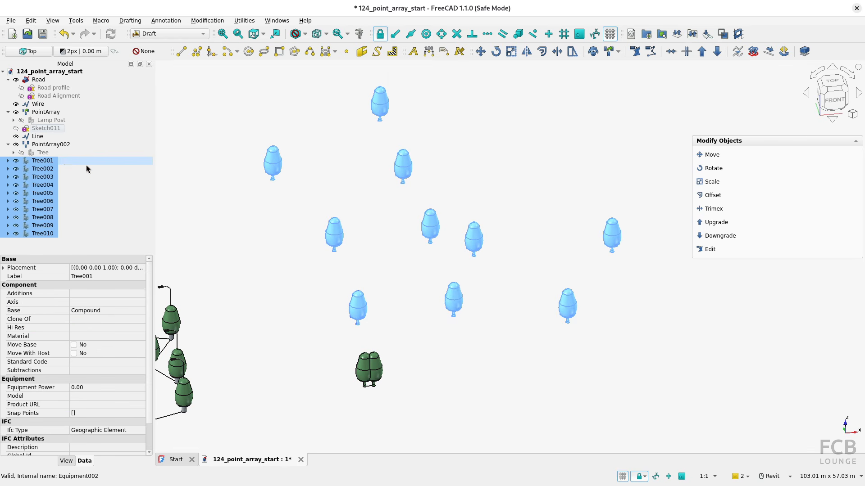
Select the separated trees from Tree001 to Tree010 in turn to examine which copy each one is, and clear the selection.
left_click(55, 161)
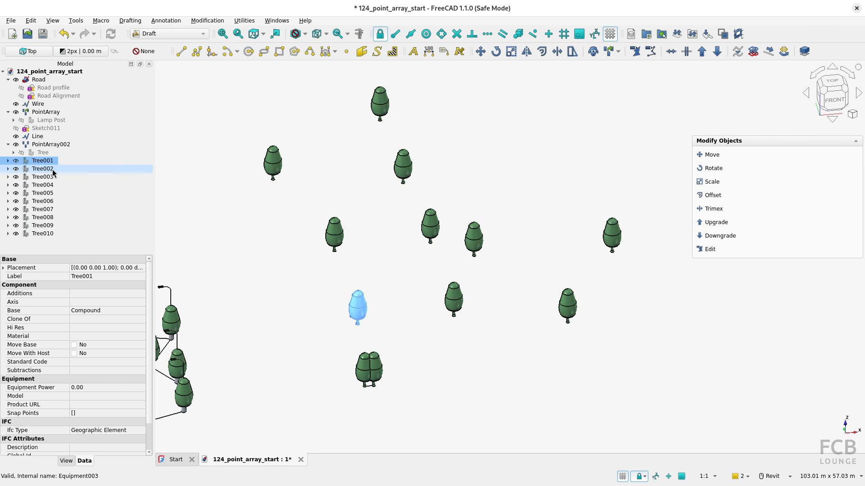
left_click(52, 169)
left_click(48, 176)
left_click(45, 194)
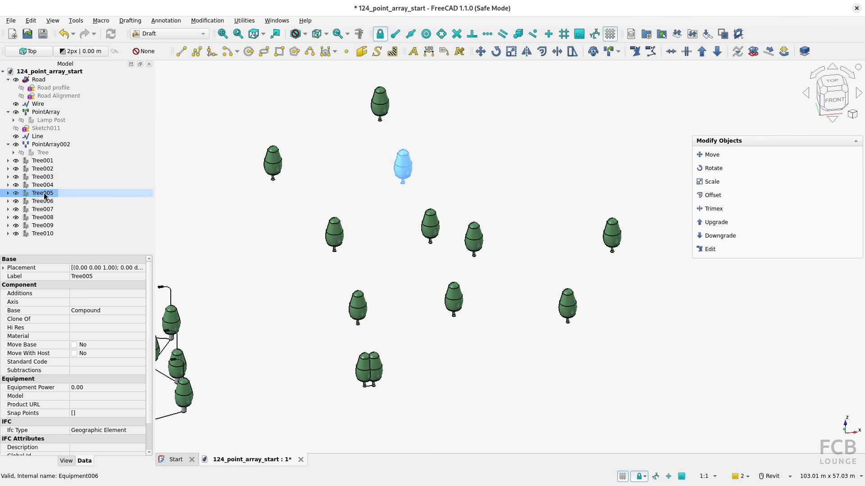
left_click(46, 209)
left_click(45, 218)
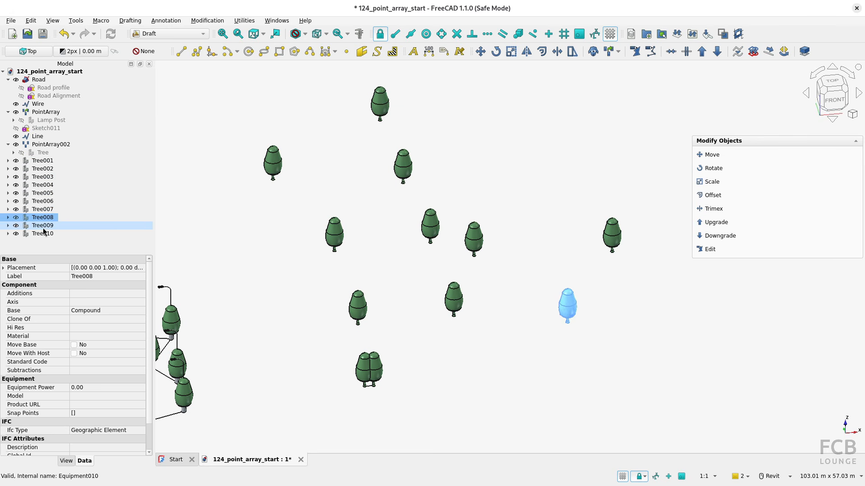
left_click(44, 229)
left_click(43, 233)
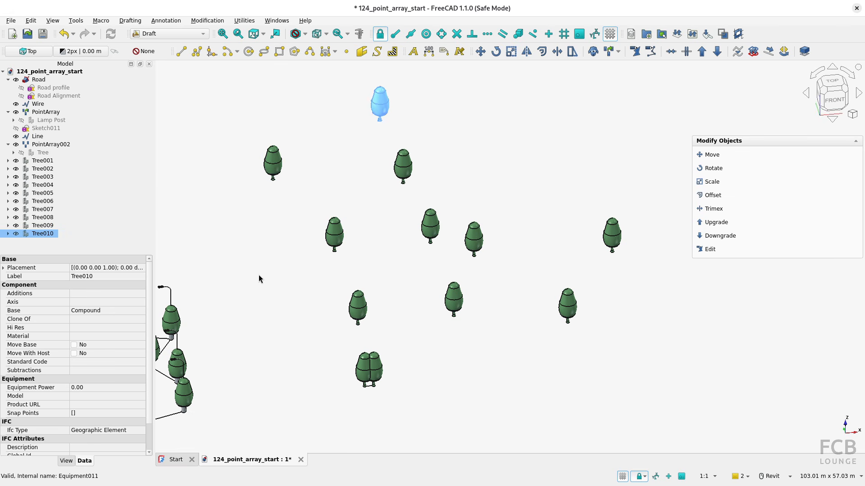
left_click(256, 277)
middle_click_drag(256, 277, 514, 218)
scroll(547, 263, "down", 1)
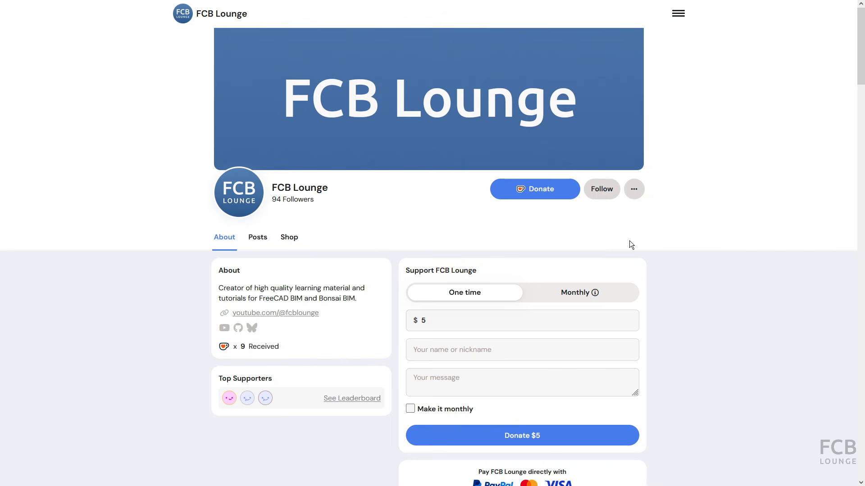
On the FCB Lounge support page, set the one-time donation to $10, enter the supporter's name and begin the message with "Thank".
left_click(434, 321)
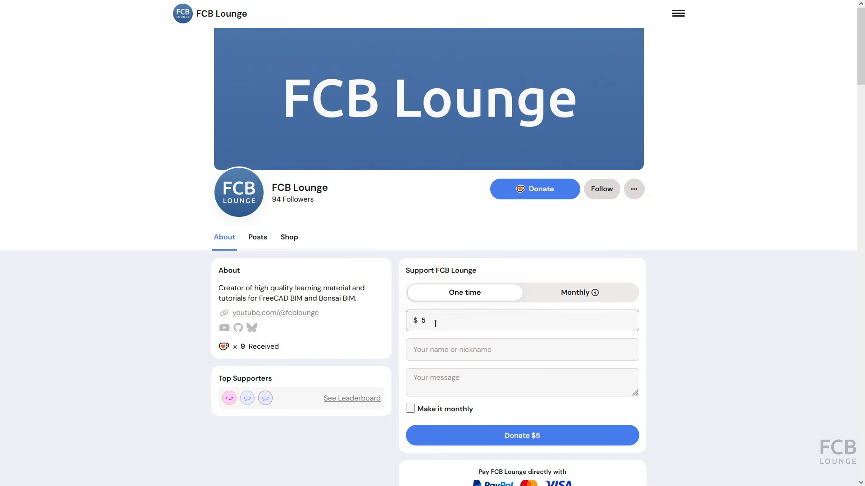
key("BackSpace")
type("10")
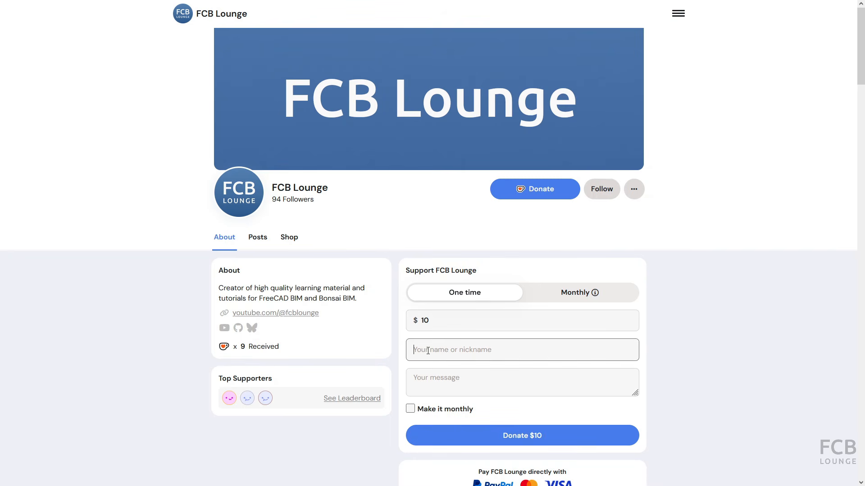
left_click(428, 349)
type("Nick")
left_click(453, 386)
type("Thank")
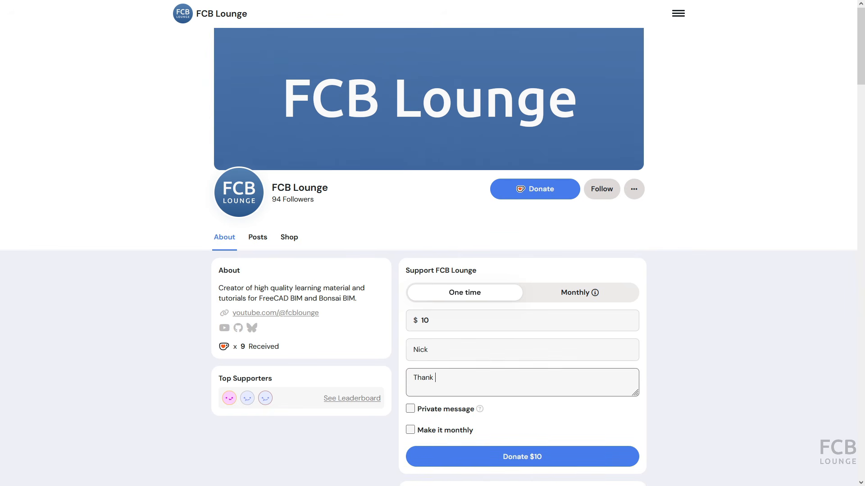